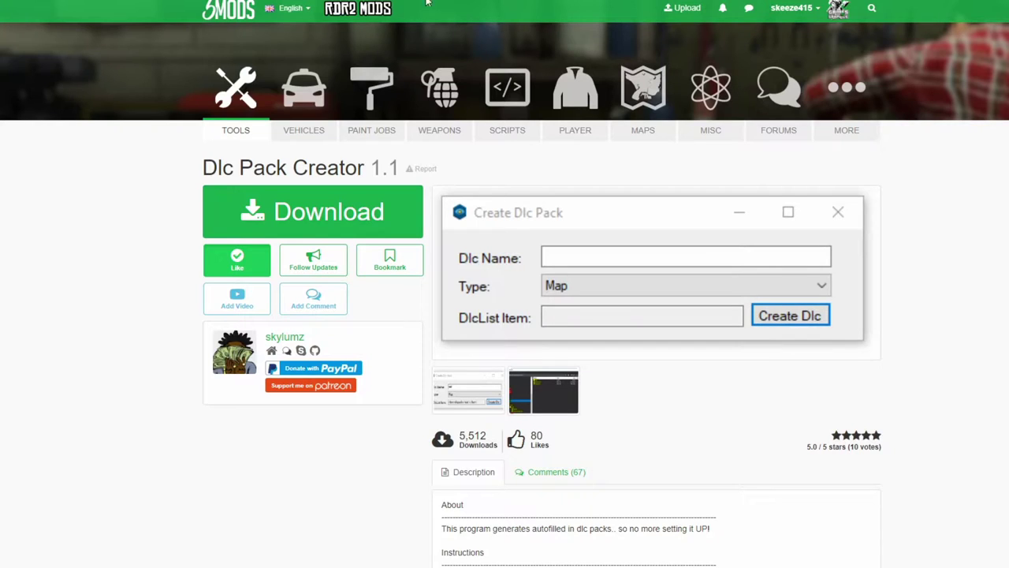
Review the instructions and version list on the Dlc Pack Creator 1.1 download page.
scroll(722, 183, down, 2)
scroll(723, 182, down, 2)
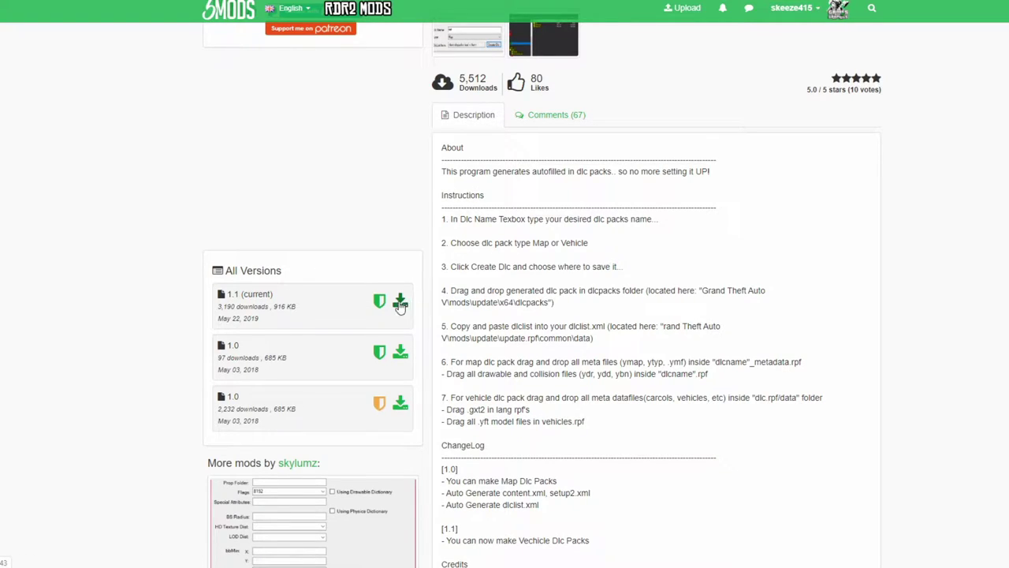
scroll(403, 302, up, 1)
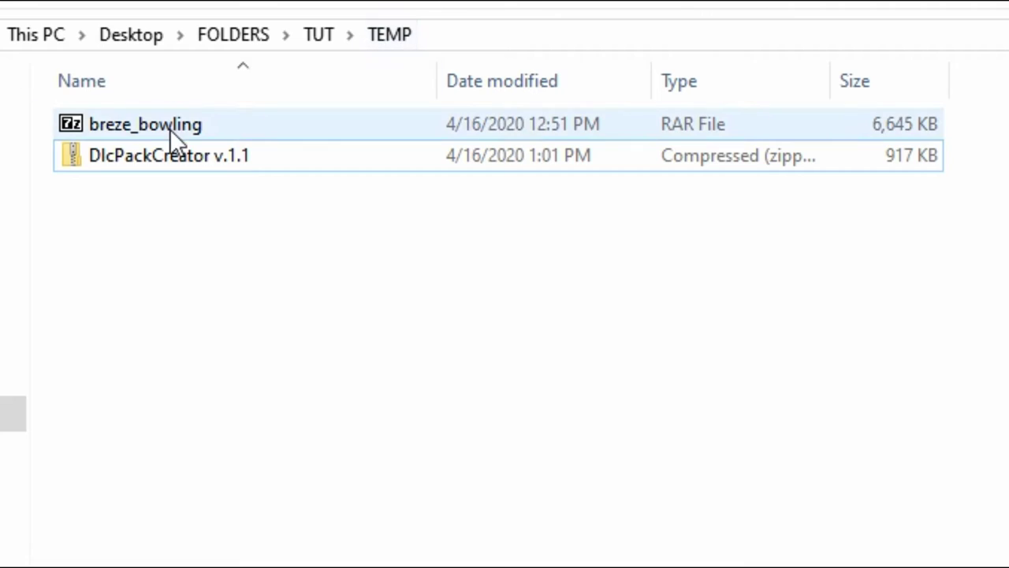
click(247, 149)
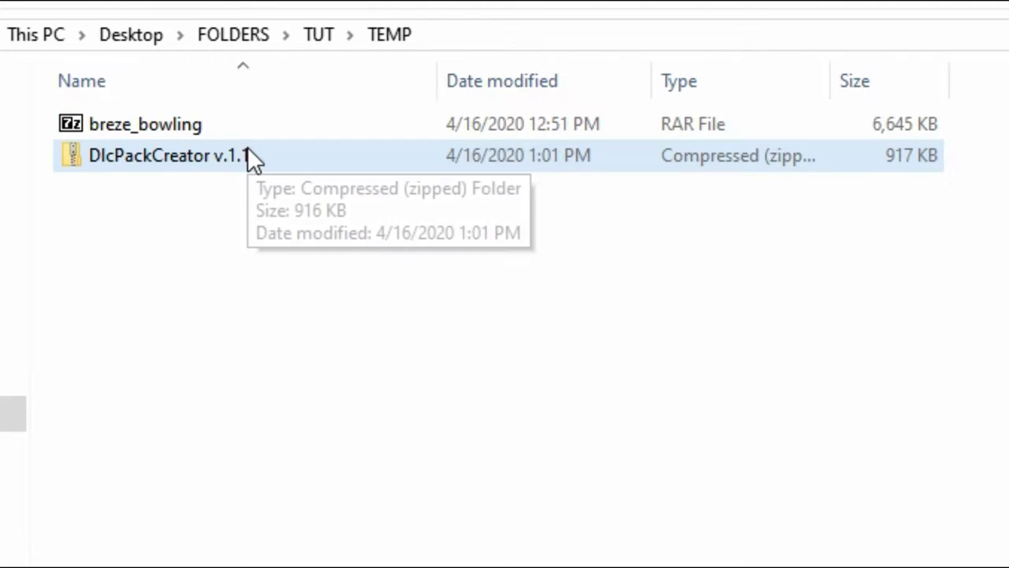
click(205, 123)
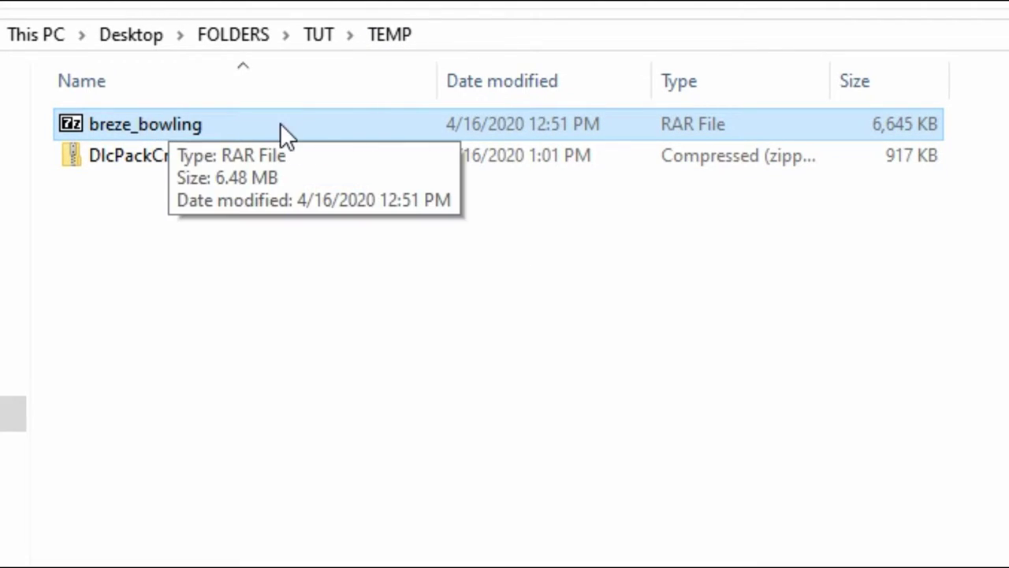
click(244, 173)
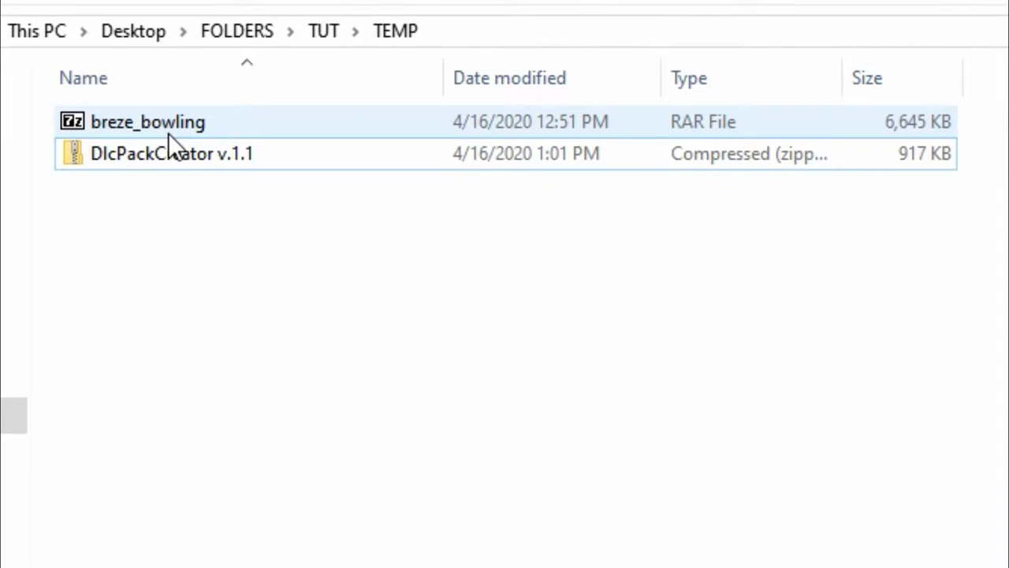
Extract the breze_bowling RAR archive into its own breze_bowling folder with 7-Zip and delete the archive.
click(99, 141)
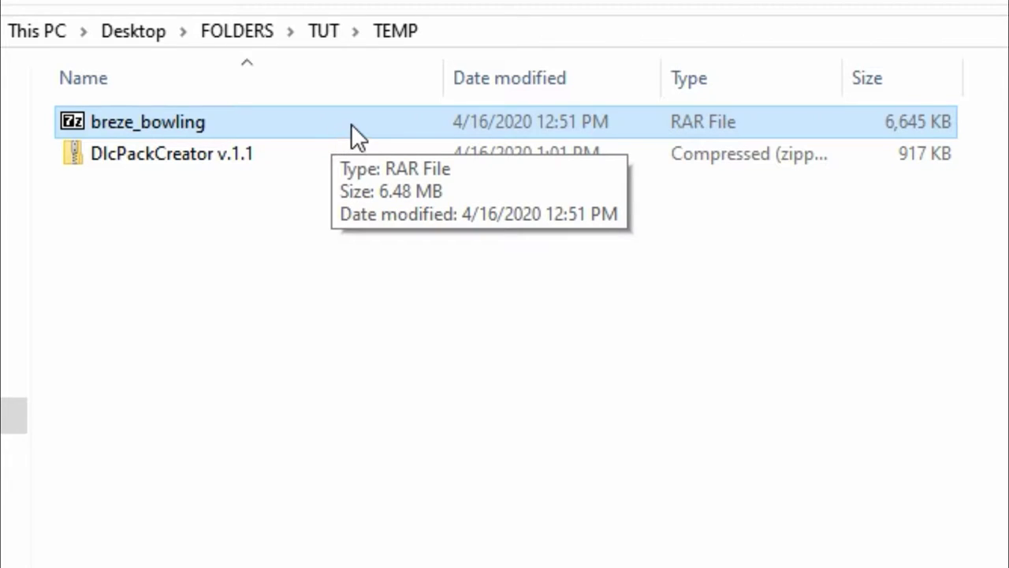
right_click(251, 119)
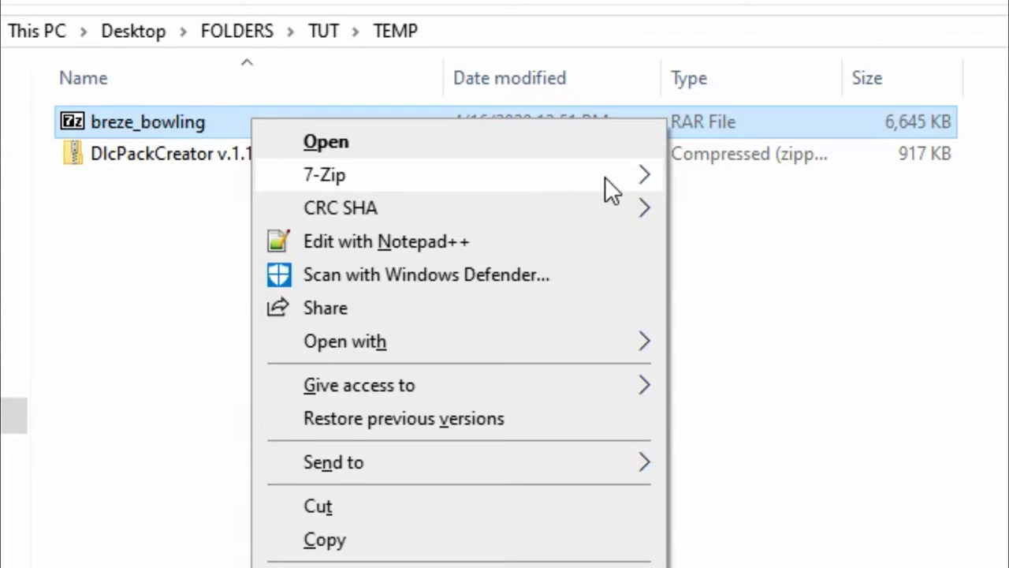
mouse_move(611, 190)
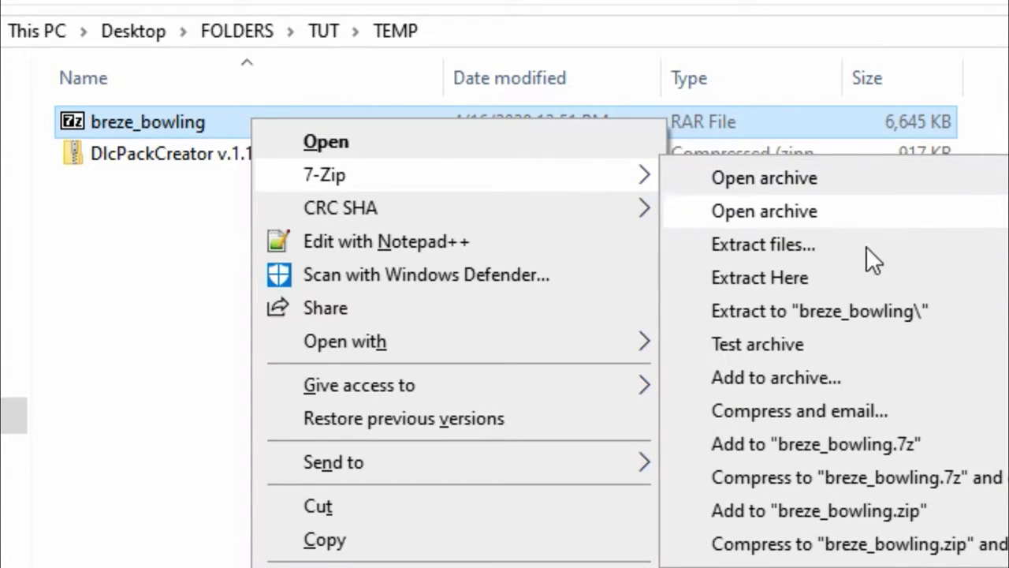
click(859, 311)
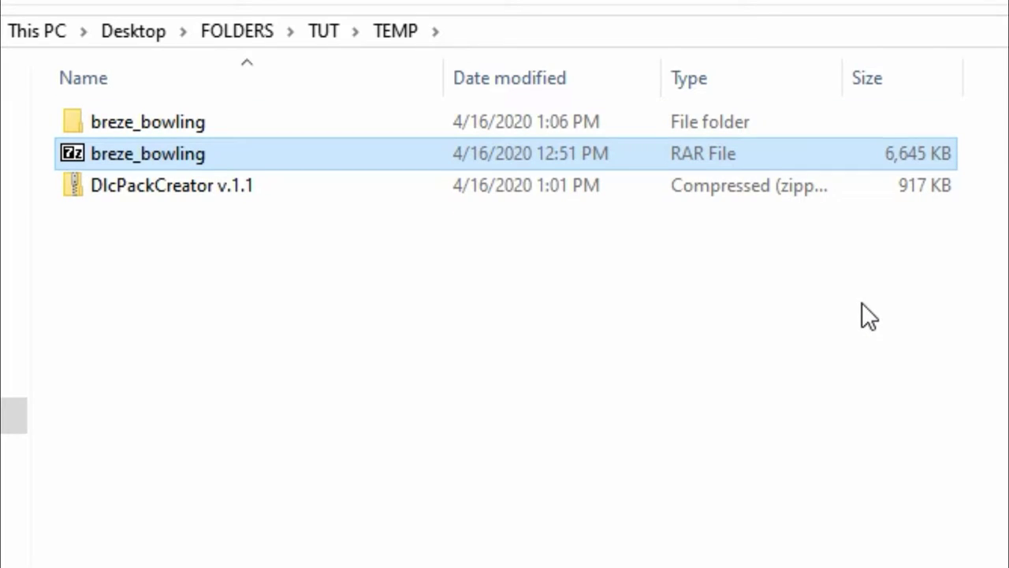
key(Delete)
Extract the DlcPackCreator v.1.1 zip into a folder of the same name with 7-Zip and delete the zip.
right_click(291, 151)
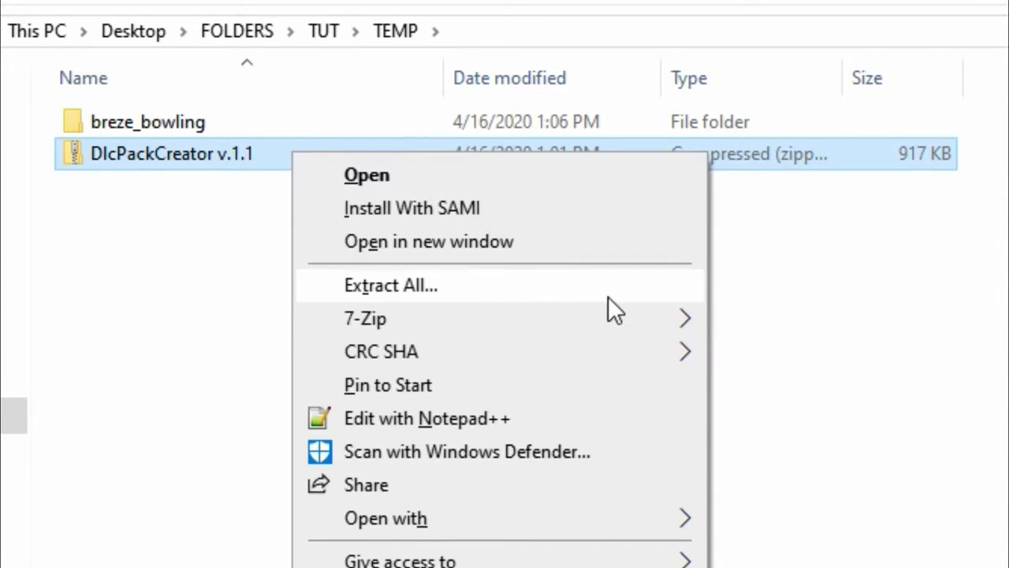
mouse_move(621, 319)
click(956, 451)
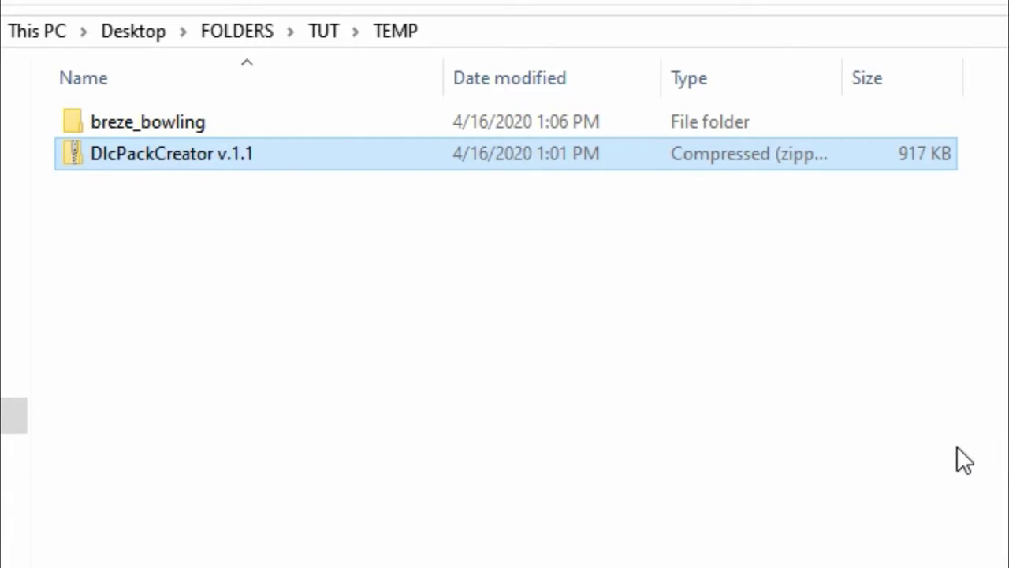
key(Delete)
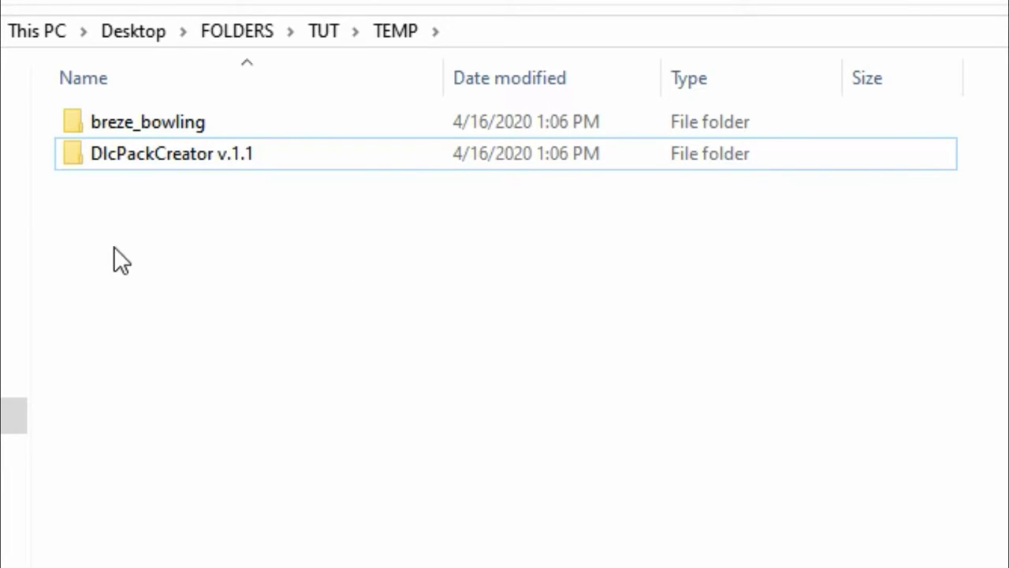
Launch DlcCreator from the DlcPackCreator v.1.1 folder and move its window clear of the file list.
click(286, 122)
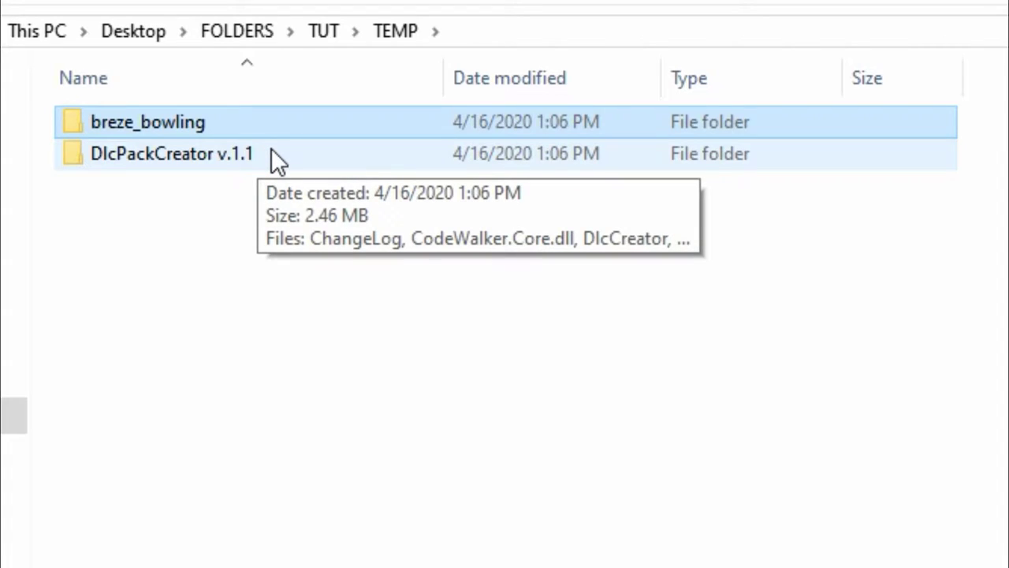
click(271, 154)
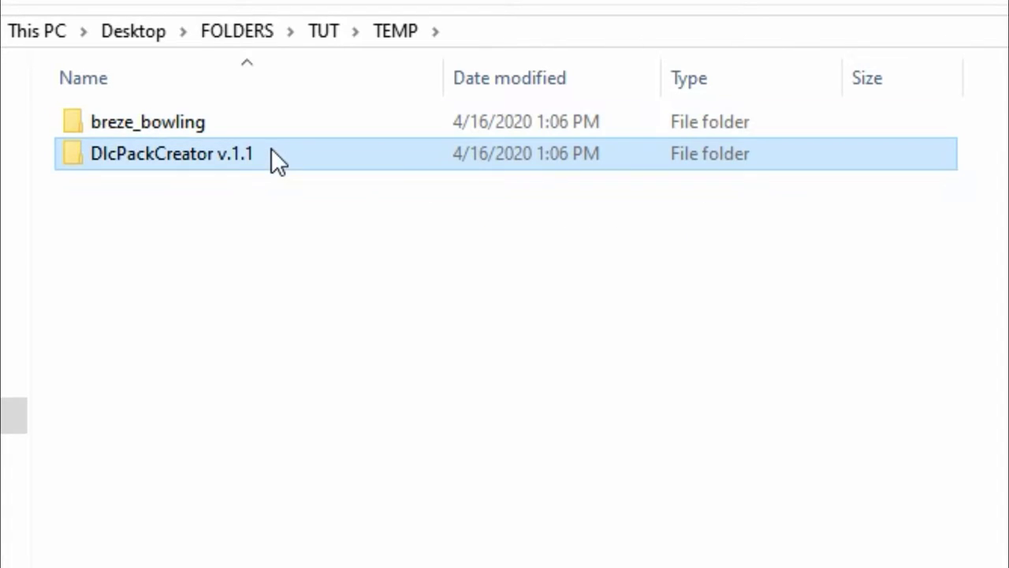
double_click(153, 160)
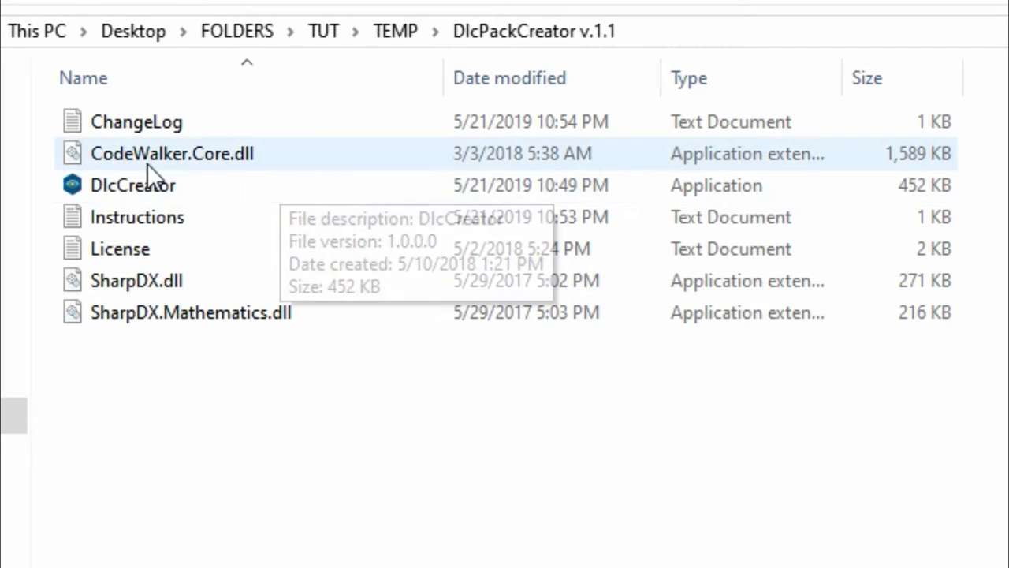
click(201, 186)
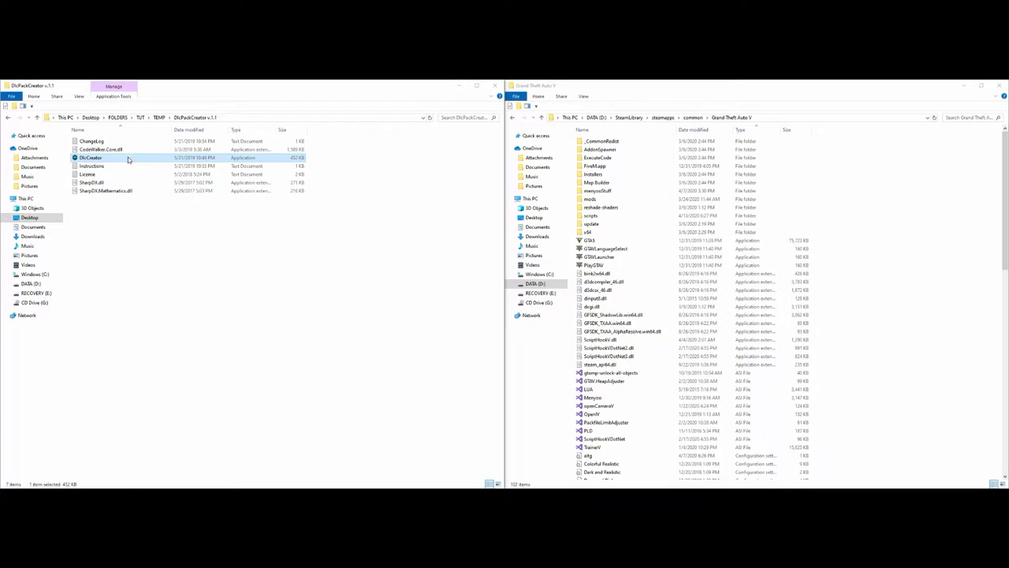
double_click(127, 157)
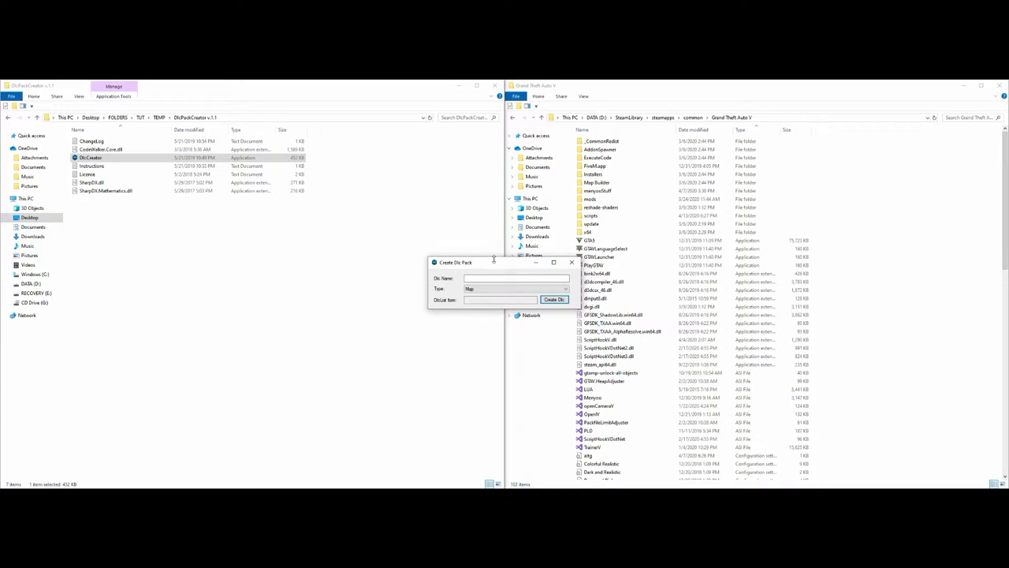
drag(489, 265, 654, 234)
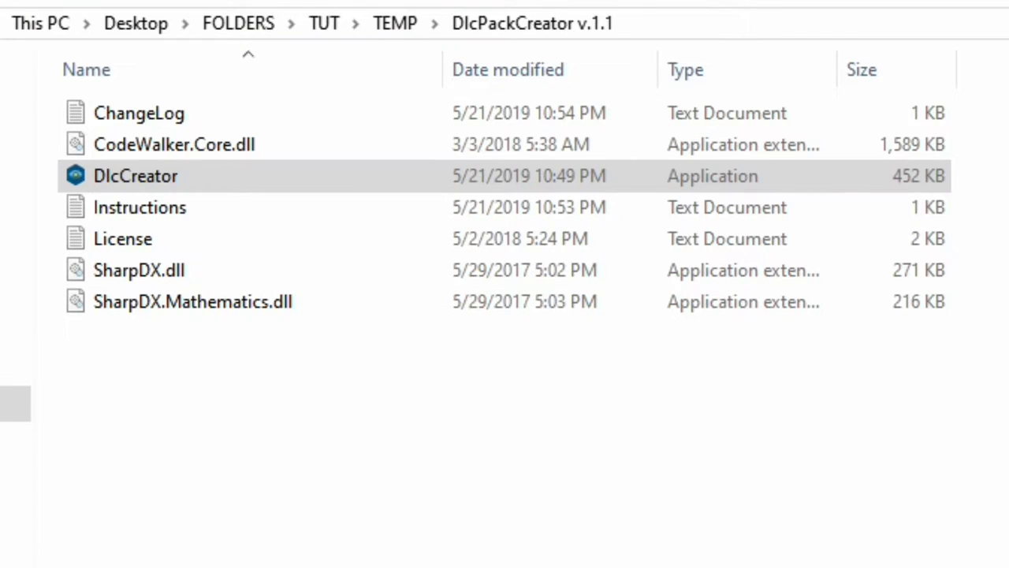
Go back to the TEMP folder and copy the name of the breze_bowling folder.
key(alt+Up)
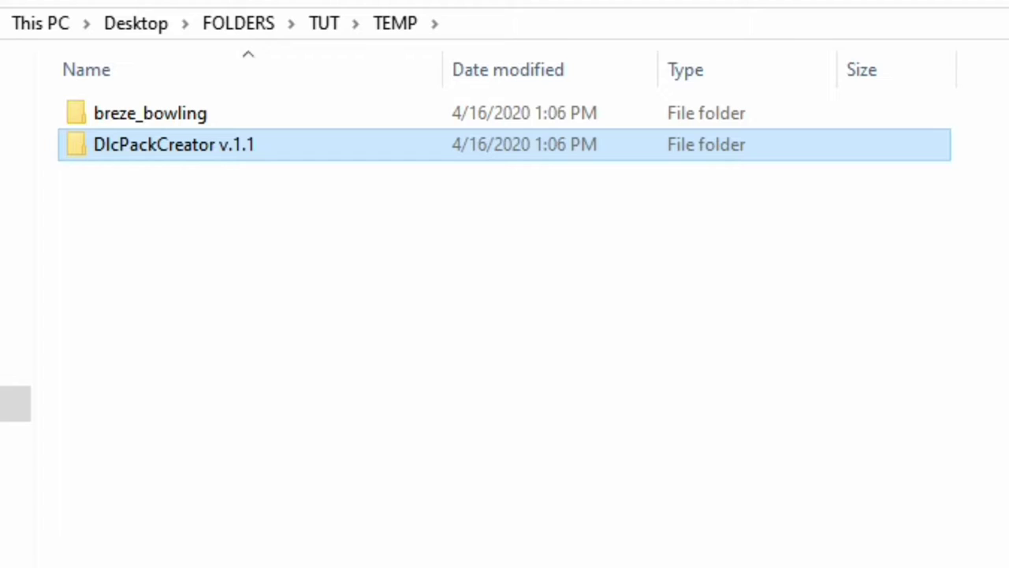
click(166, 113)
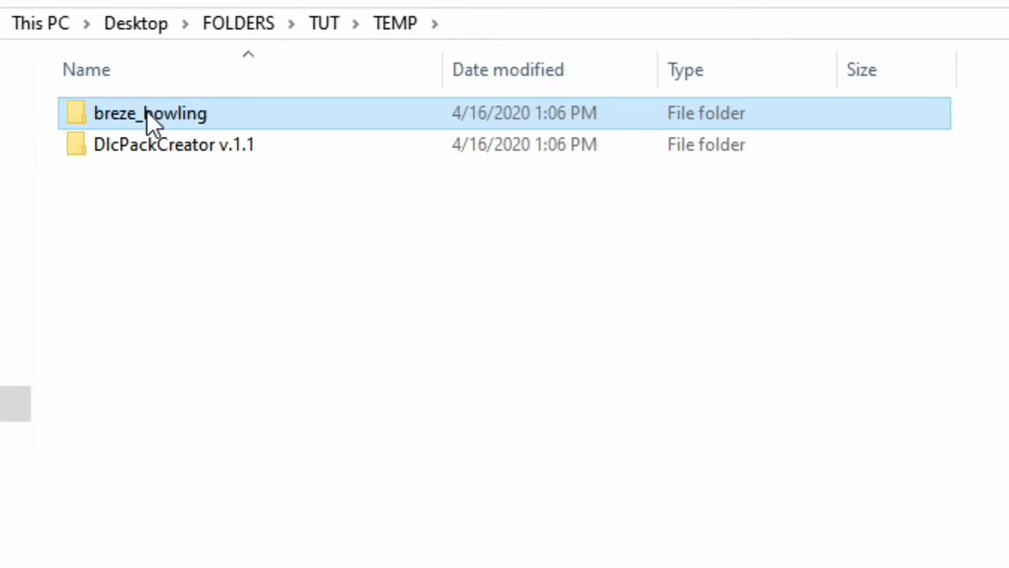
click(147, 111)
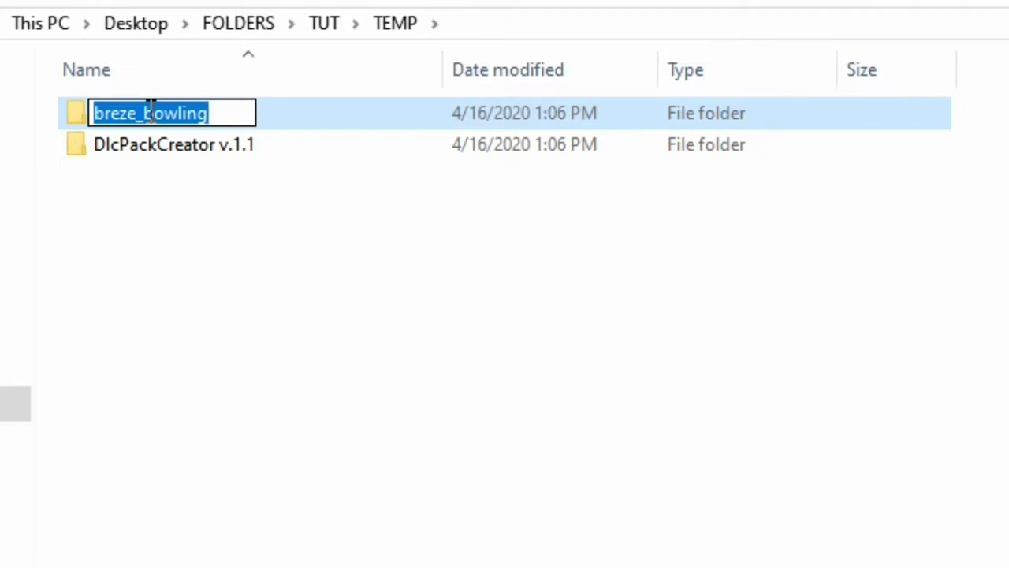
right_click(148, 111)
click(220, 207)
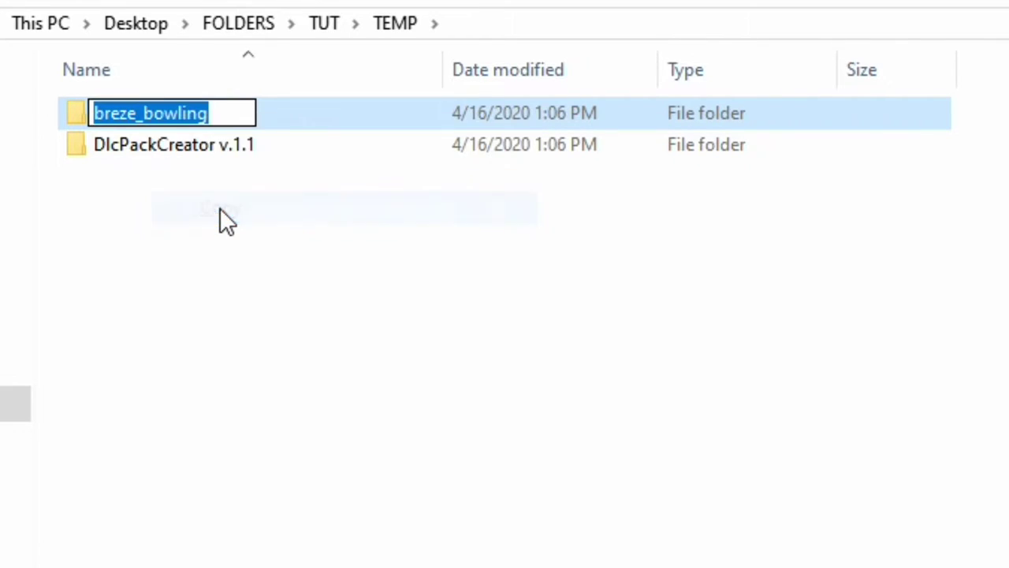
click(268, 257)
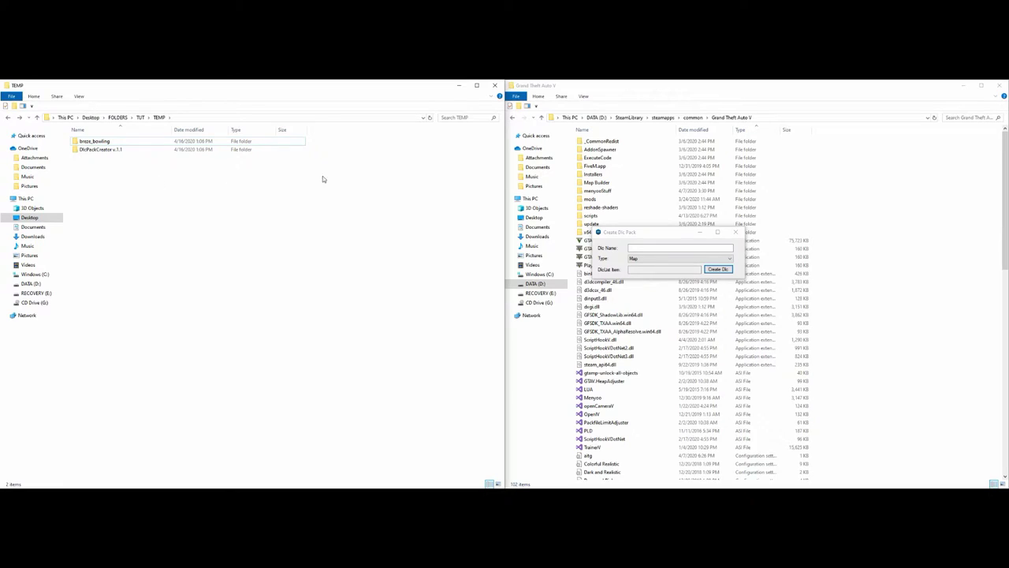
Bring the Create Dlc Pack window forward and paste breze_bowling as the Dlc Name.
click(656, 233)
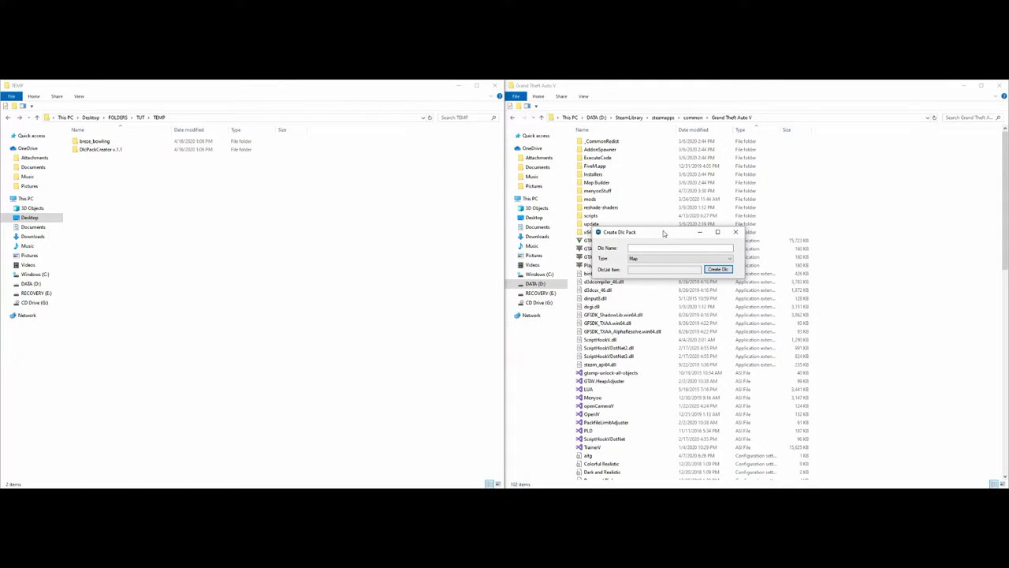
drag(667, 232, 496, 244)
click(466, 259)
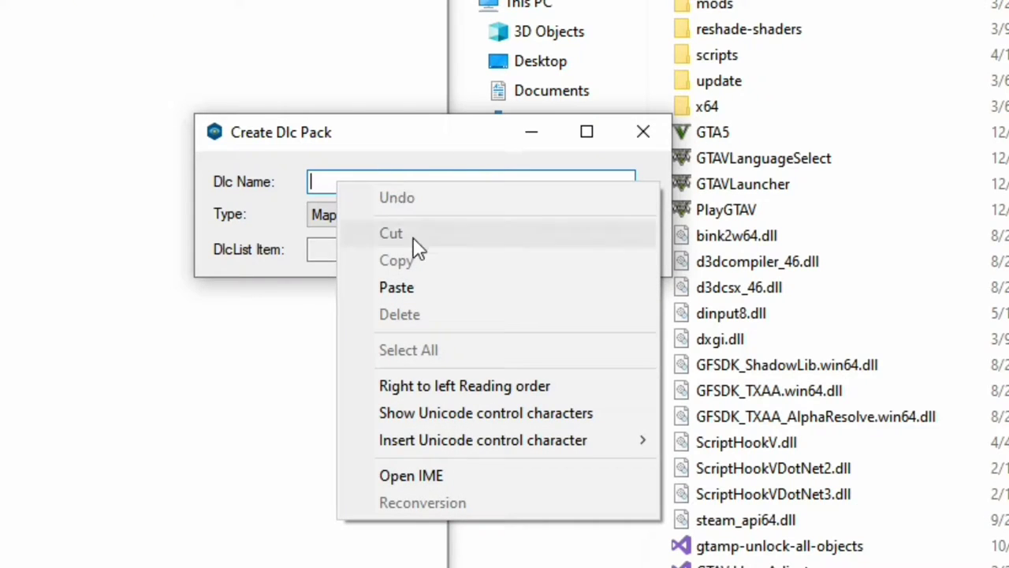
click(416, 289)
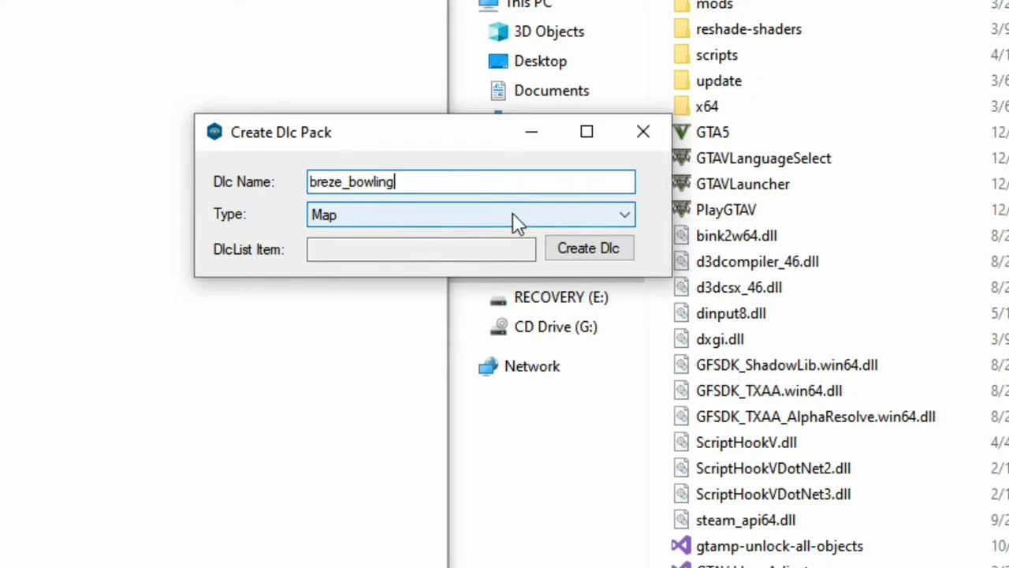
Start creating the DLC pack and browse for its save location to SteamLibrary\steamapps\common\Grand Theft Auto V on the DATA (D:) drive.
click(602, 260)
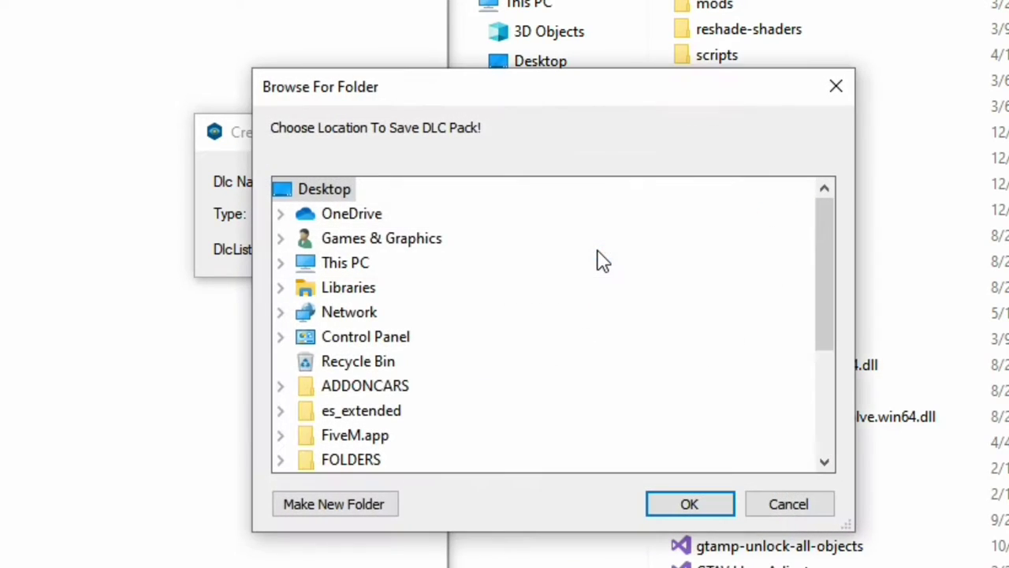
double_click(360, 264)
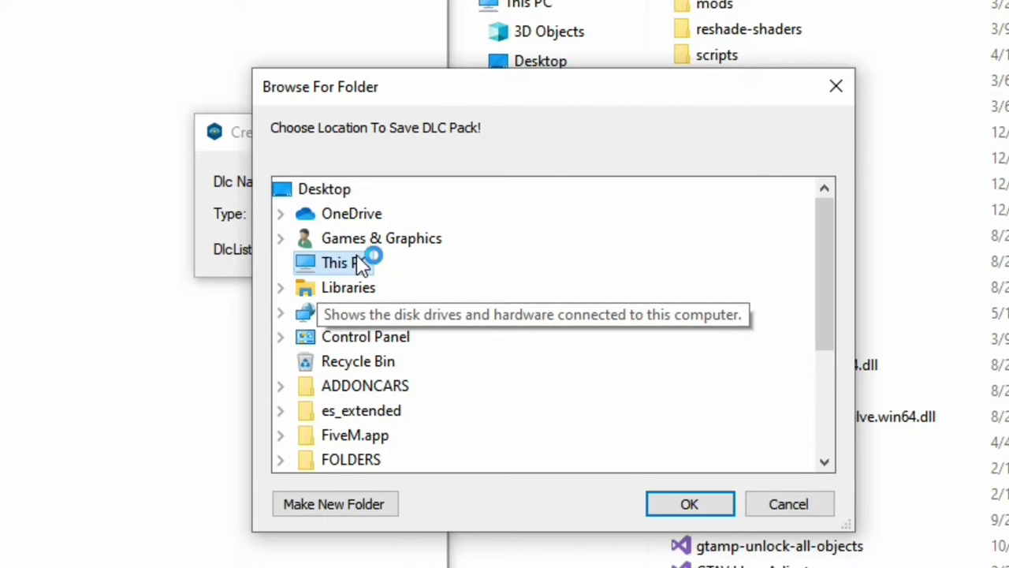
double_click(390, 412)
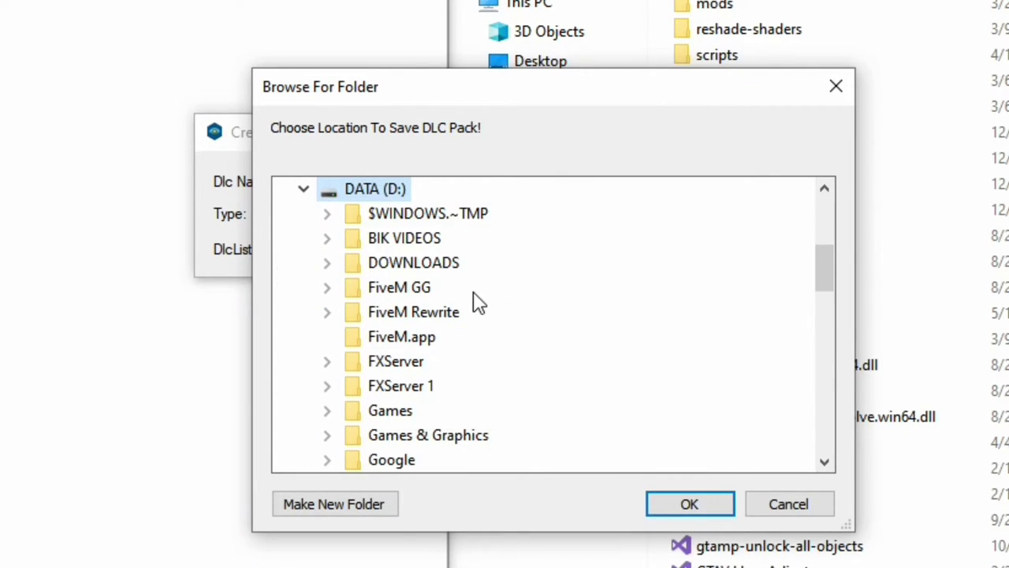
scroll(477, 302, down, 1)
scroll(477, 302, down, 1)
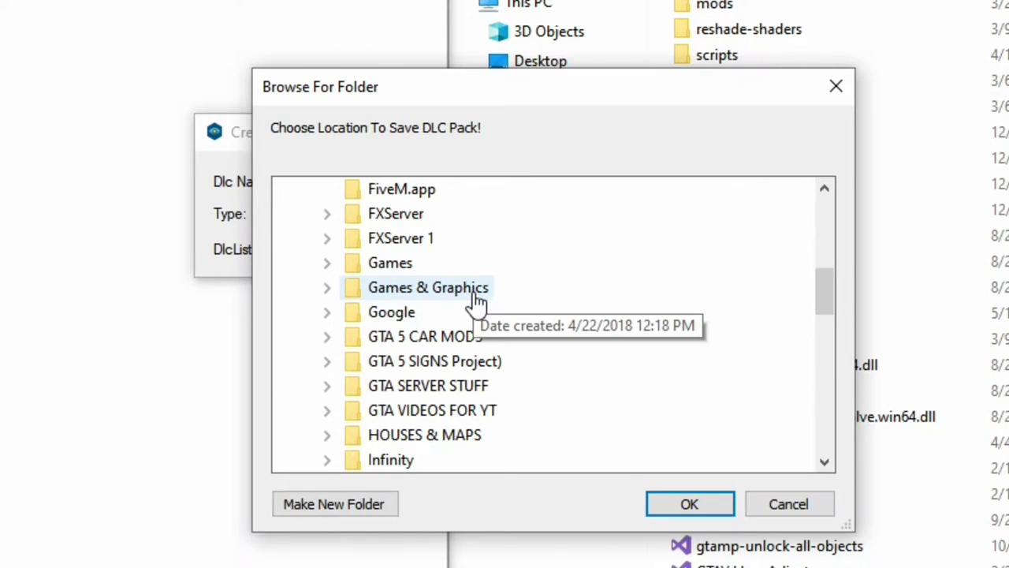
scroll(477, 302, down, 2)
scroll(461, 349, down, 2)
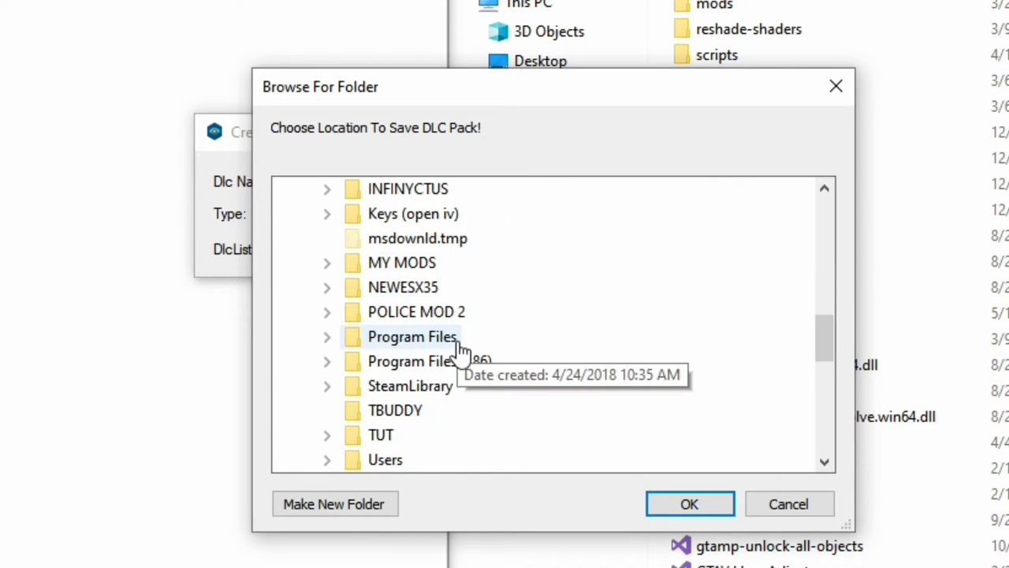
click(377, 386)
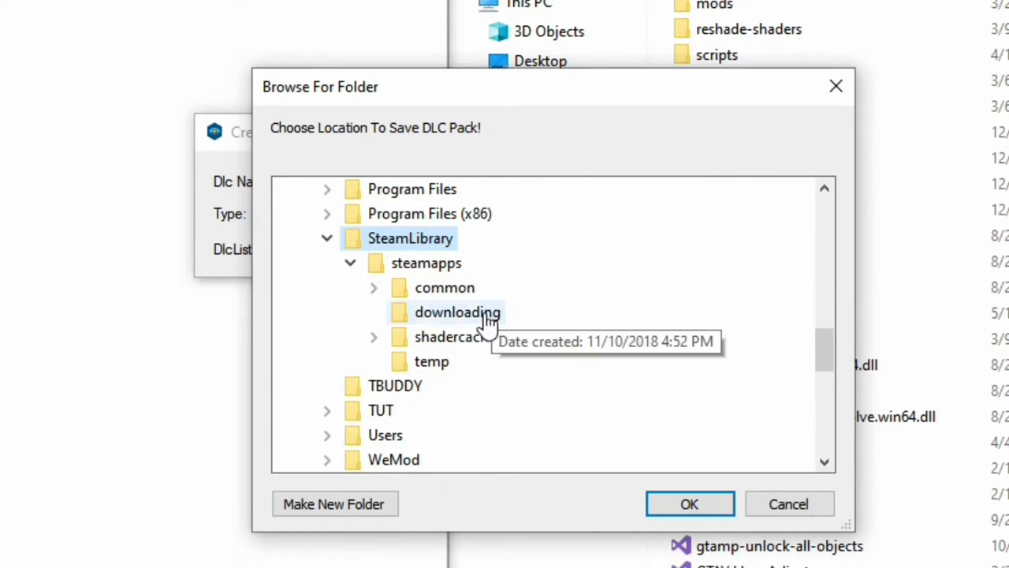
click(469, 293)
click(542, 362)
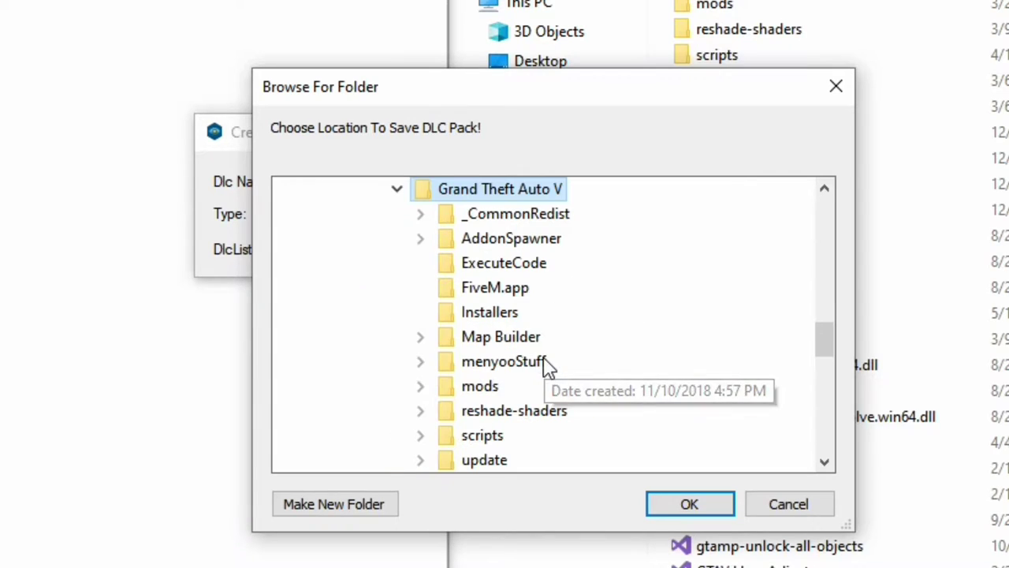
Save the DLC pack in mods\update\x64\dlcpacks under Grand Theft Auto V and close the Create Dlc Pack window.
scroll(581, 343, down, 1)
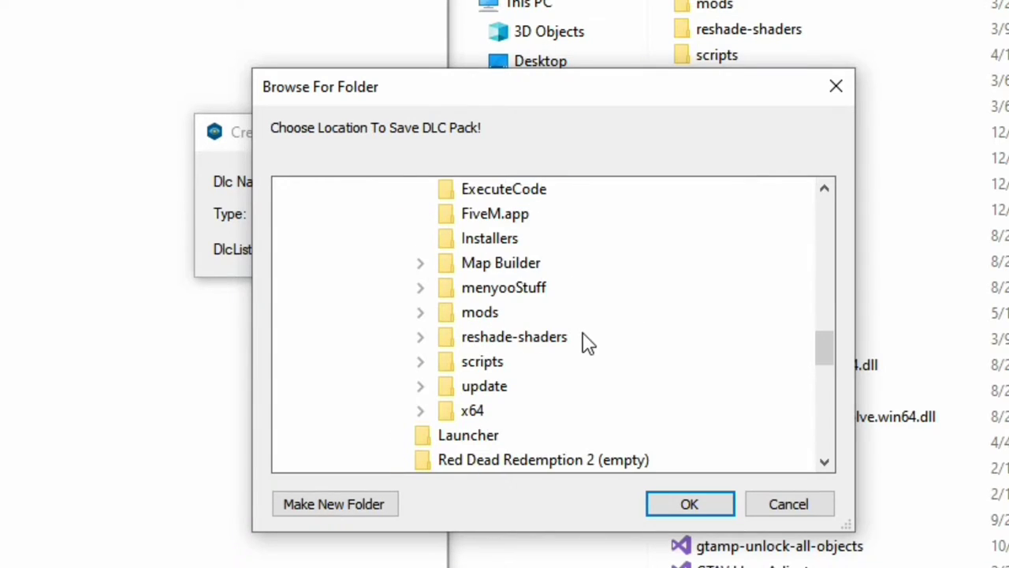
click(483, 314)
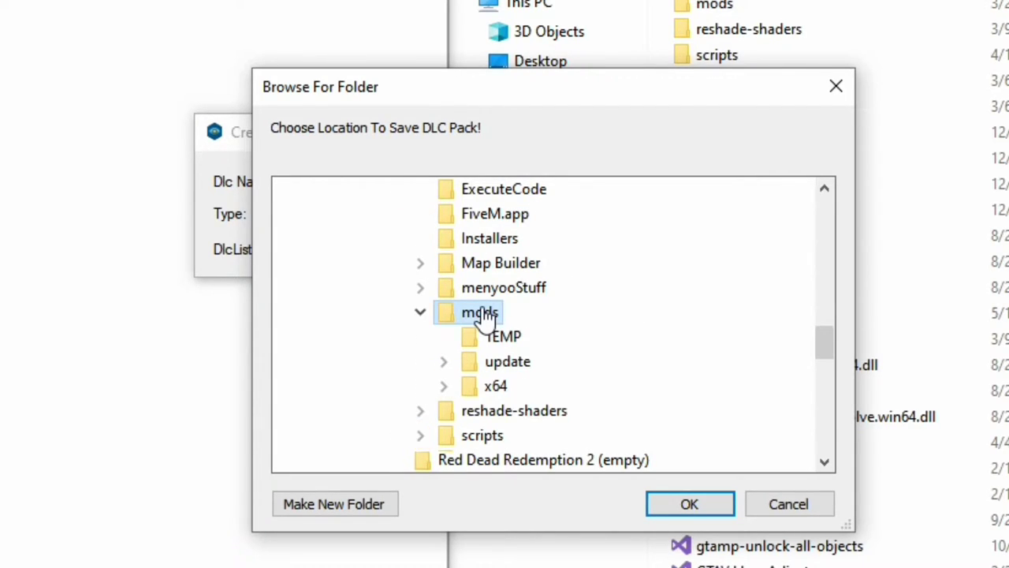
click(519, 363)
scroll(548, 355, down, 2)
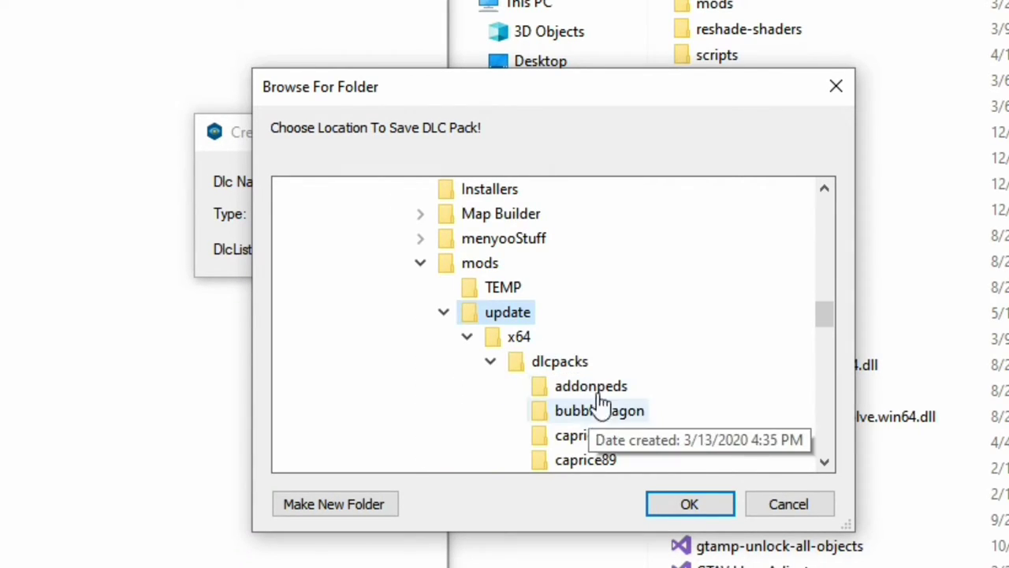
click(576, 364)
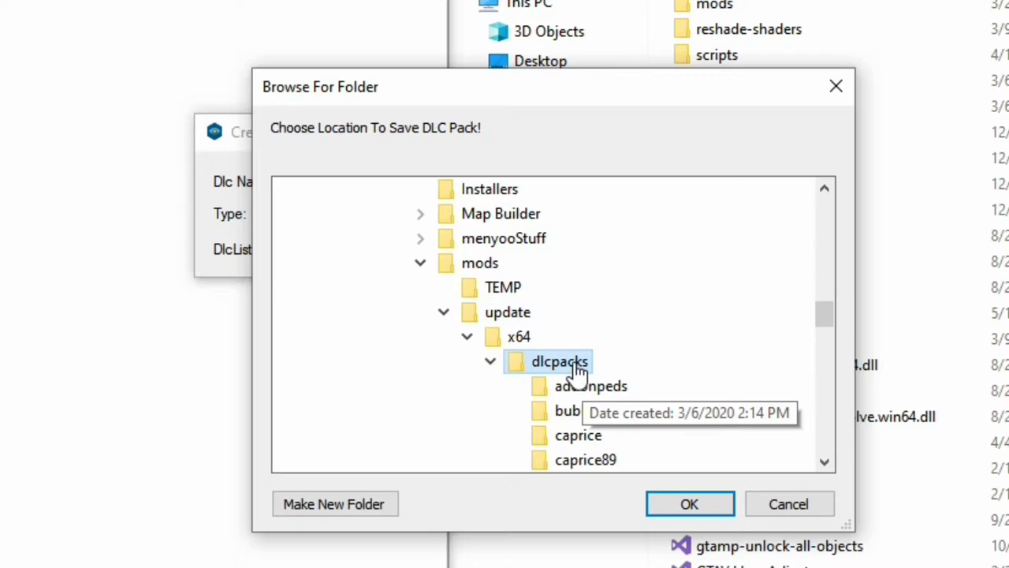
click(684, 504)
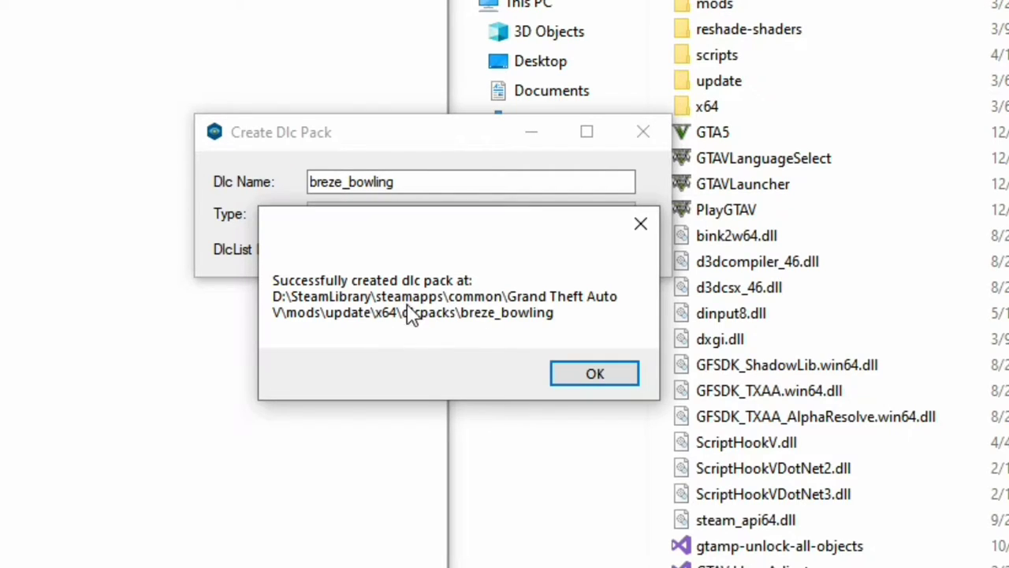
click(597, 372)
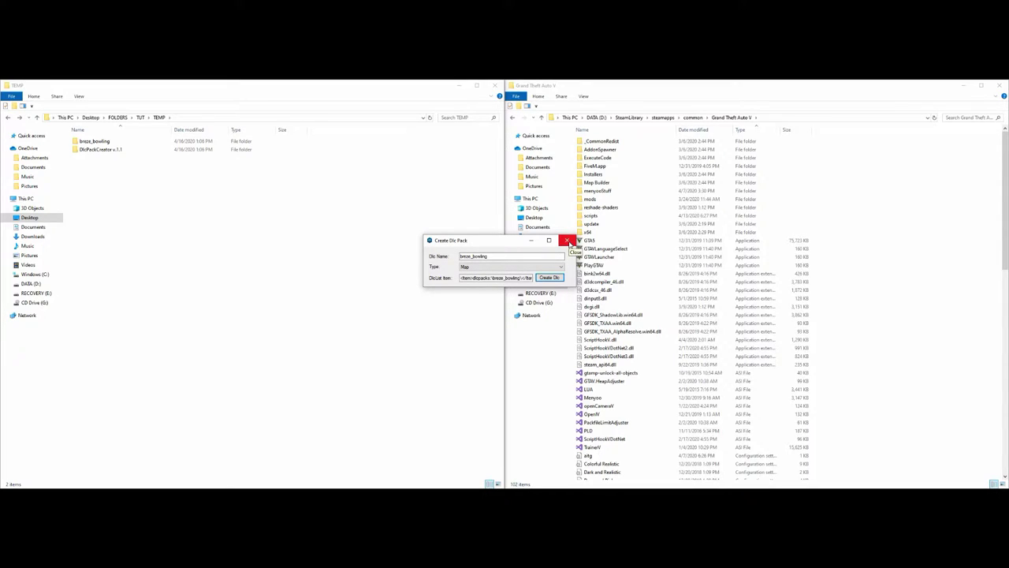
click(568, 240)
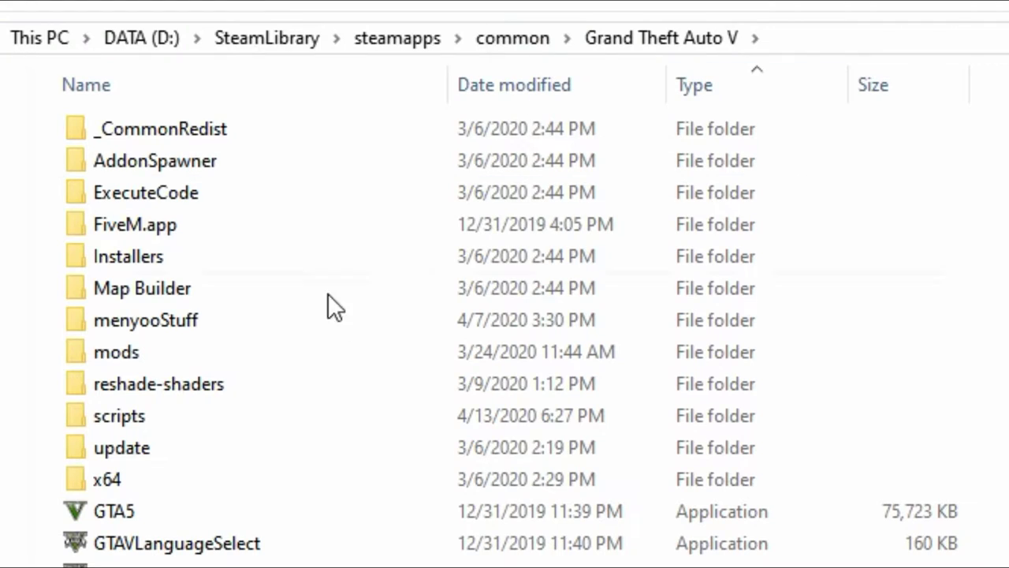
In the Grand Theft Auto V folder window, go to mods\update\x64\dlcpacks and select the breze_bowling folder.
click(321, 337)
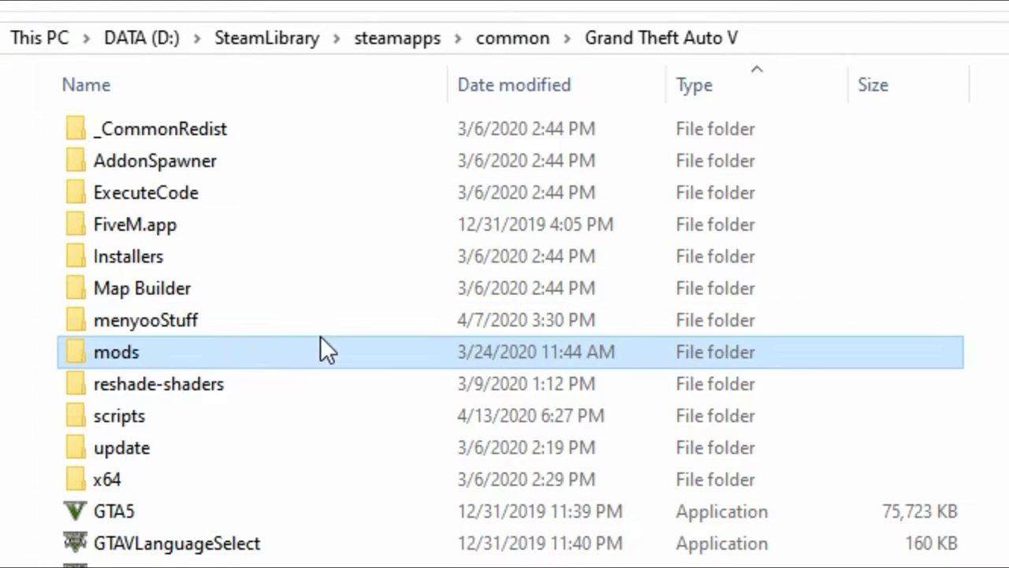
mouse_move(236, 361)
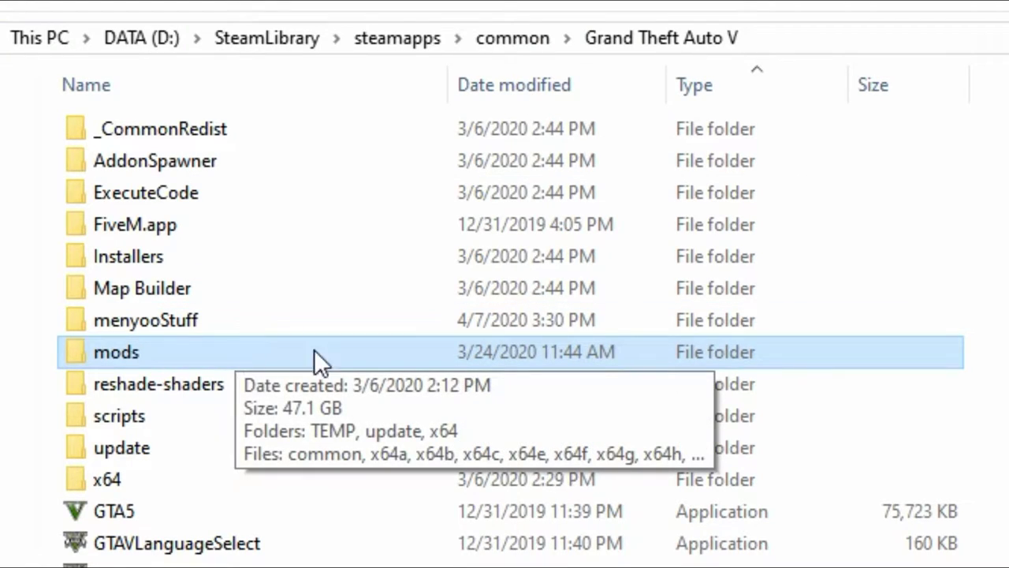
double_click(249, 351)
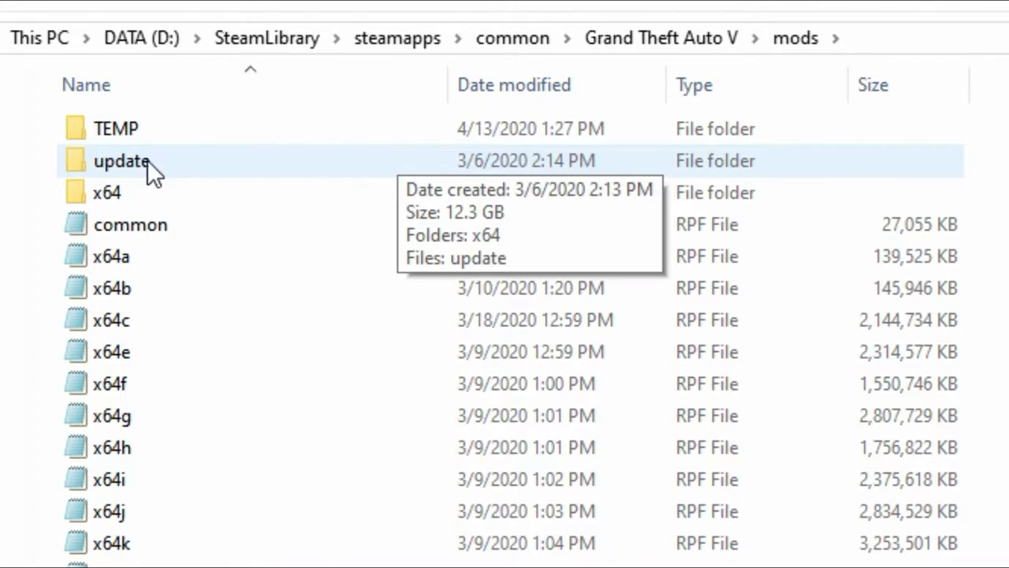
double_click(203, 161)
double_click(177, 131)
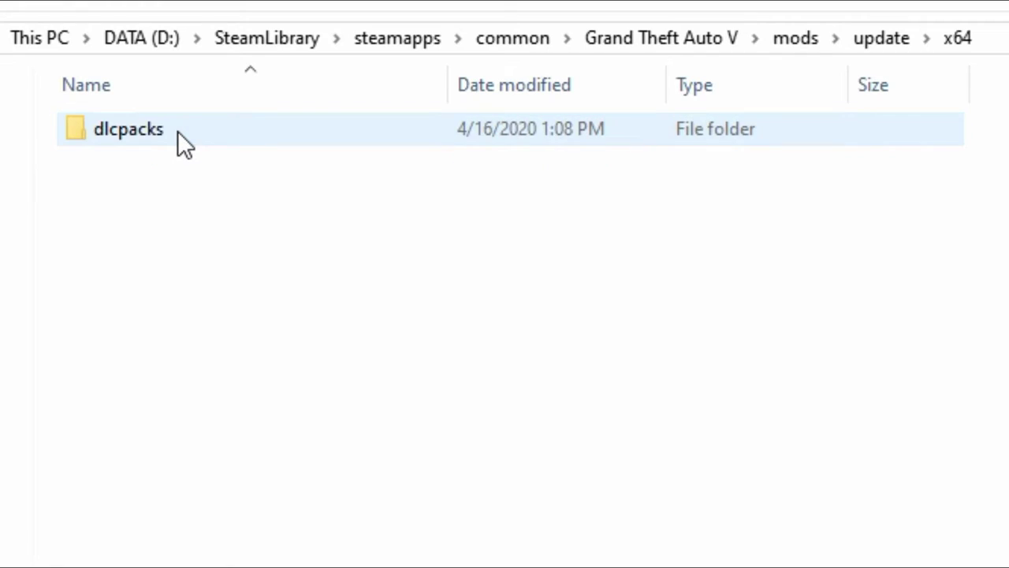
double_click(279, 130)
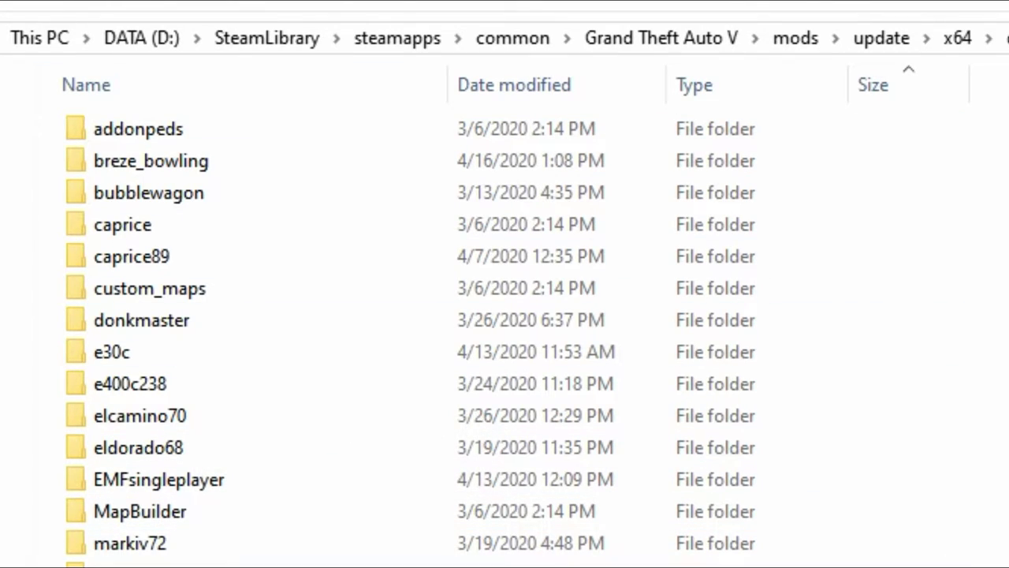
click(223, 157)
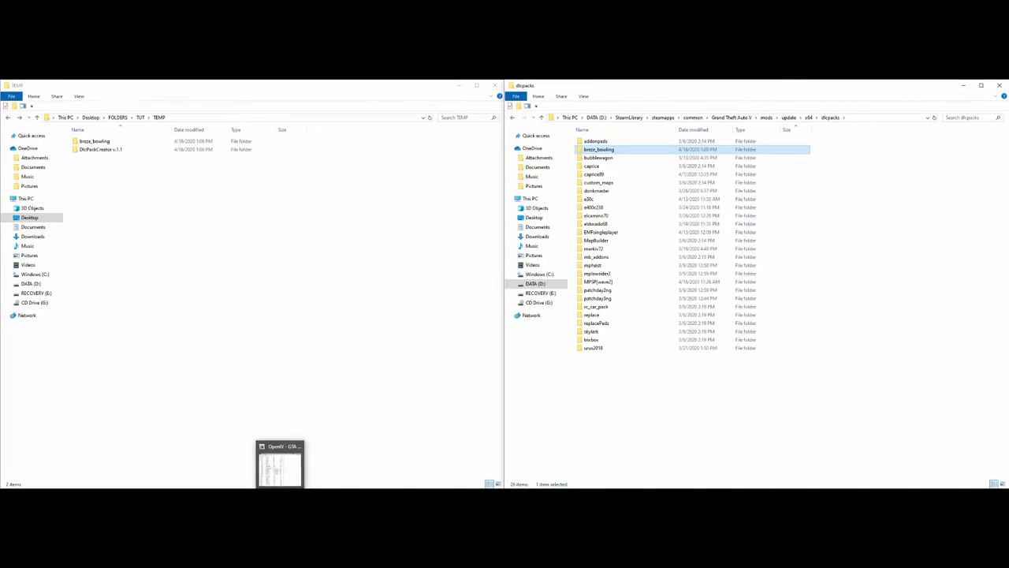
Switch to OpenIV and go to the mods\update\x64\dlcpacks folder.
click(279, 473)
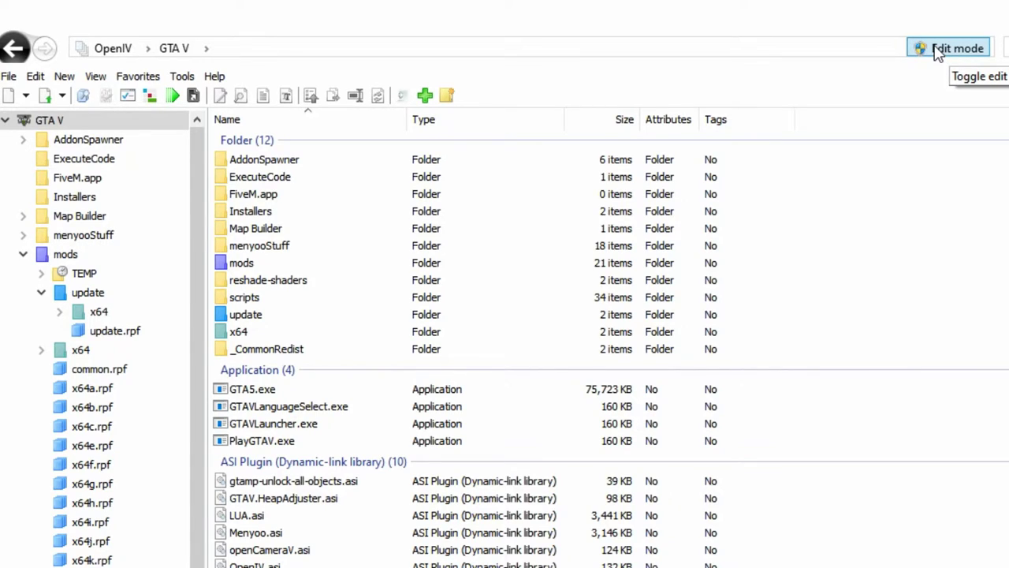
click(284, 268)
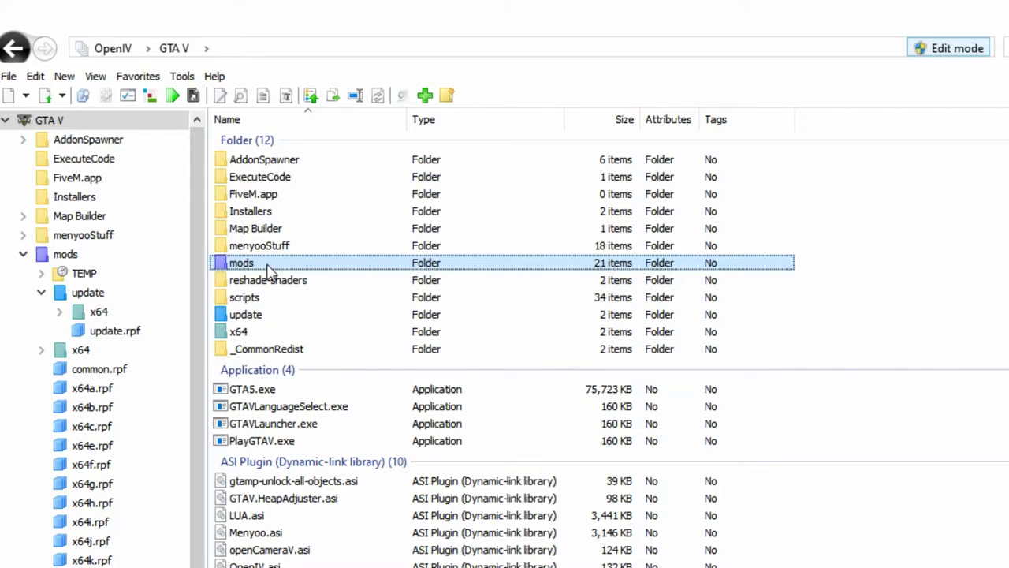
double_click(268, 270)
click(272, 183)
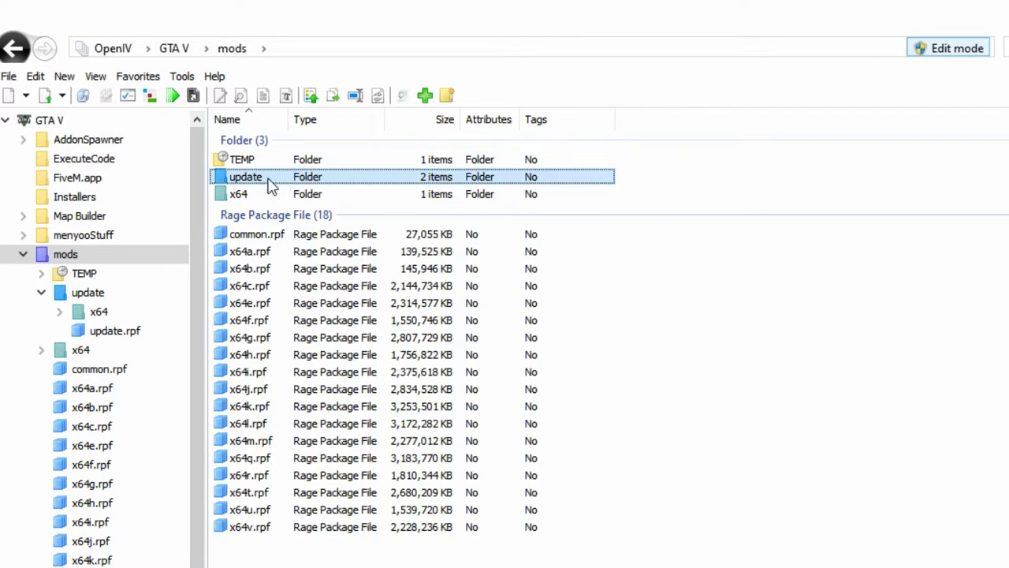
double_click(268, 182)
click(272, 164)
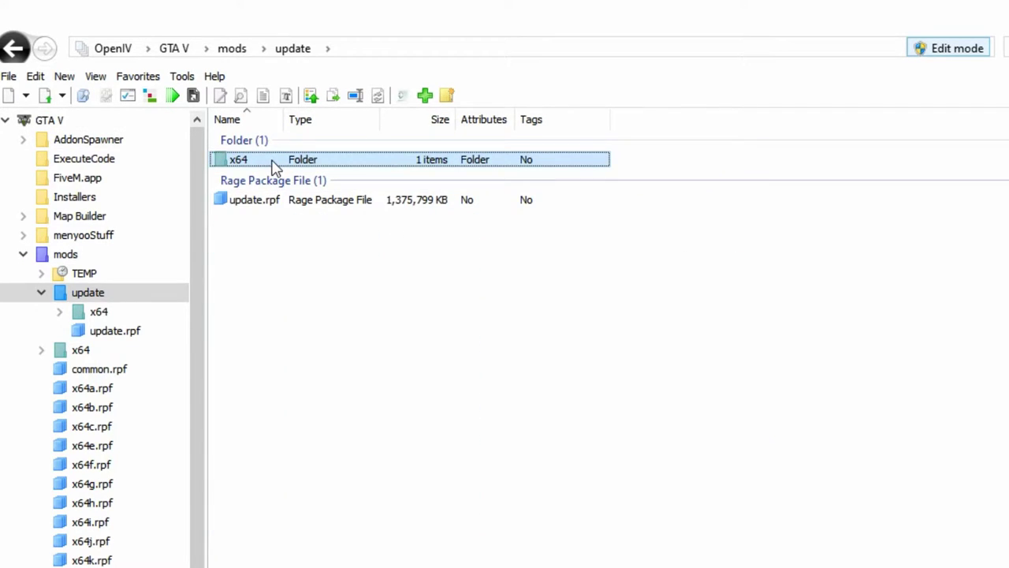
double_click(273, 165)
click(273, 164)
double_click(273, 165)
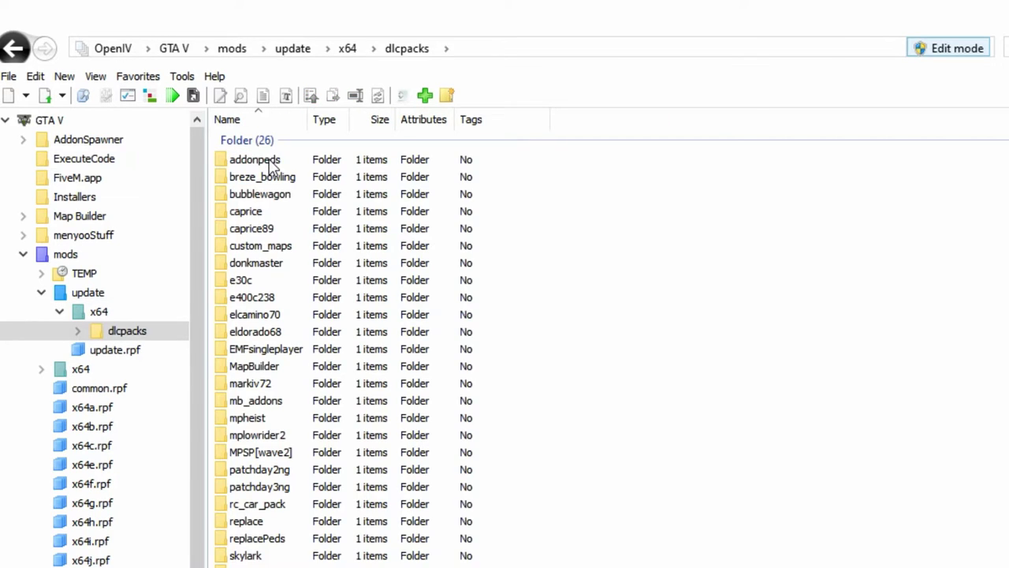
Open the dlc.rpf archive inside the breze_bowling folder.
click(291, 178)
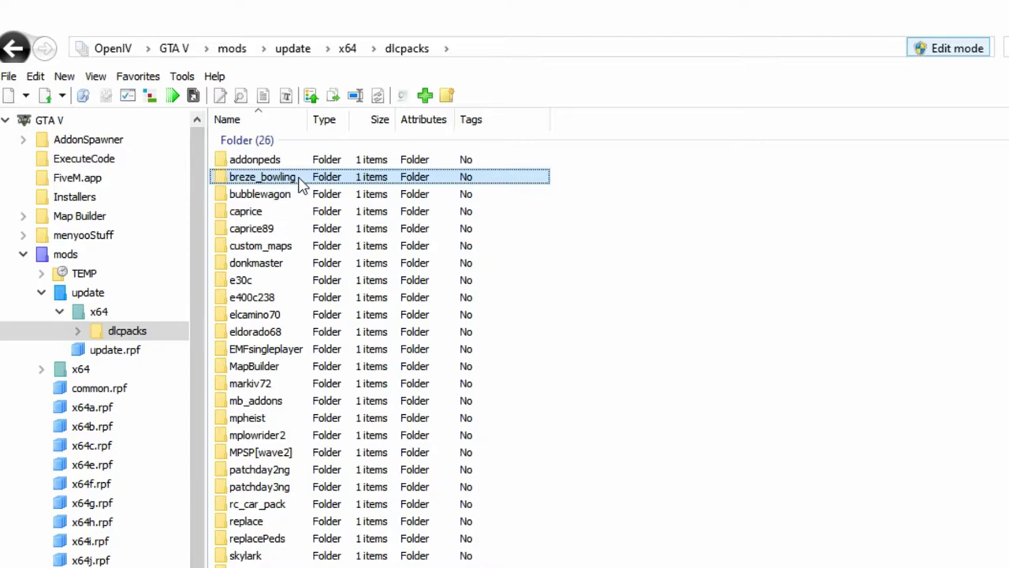
double_click(302, 182)
click(267, 164)
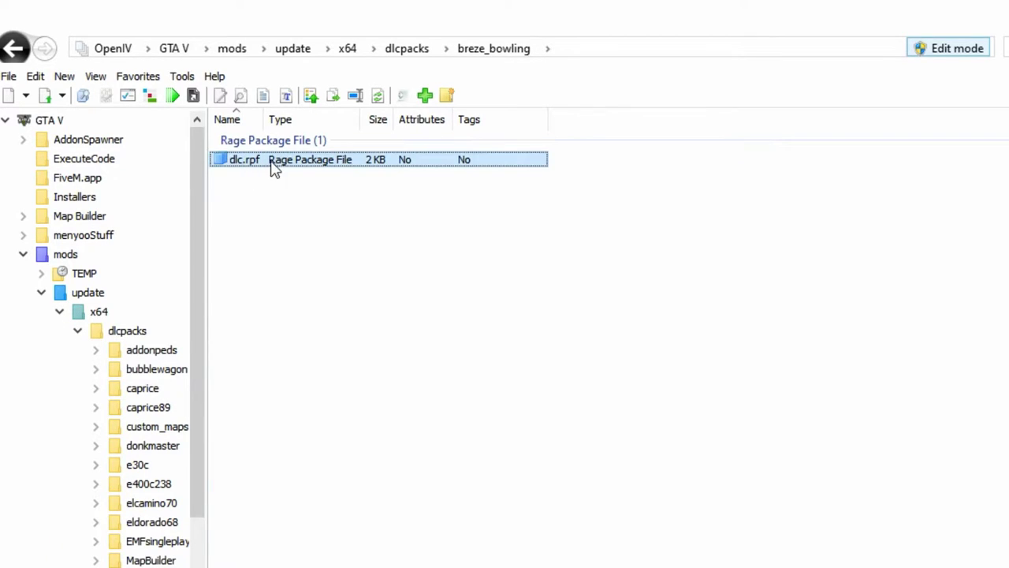
double_click(283, 165)
Go to x64\levels\gta5 inside dlc.rpf and open the breze_bowling_metadata.rpf archive.
click(276, 164)
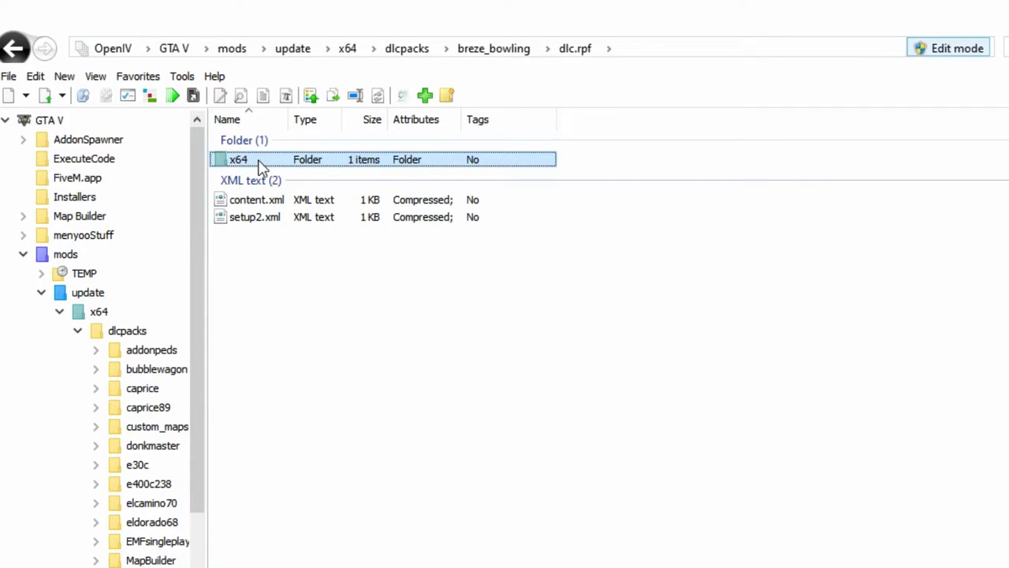
double_click(260, 162)
click(286, 164)
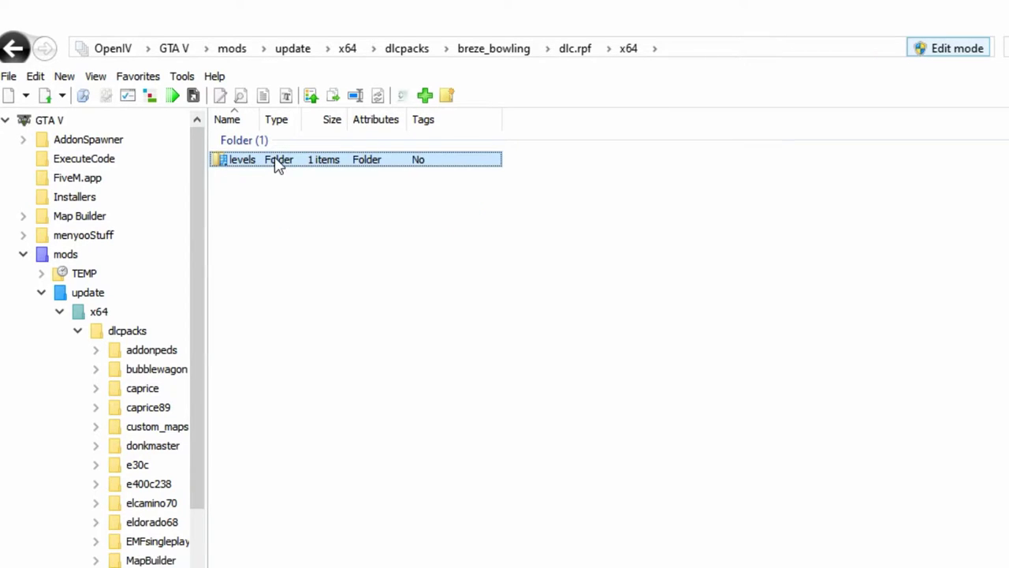
double_click(293, 165)
click(268, 169)
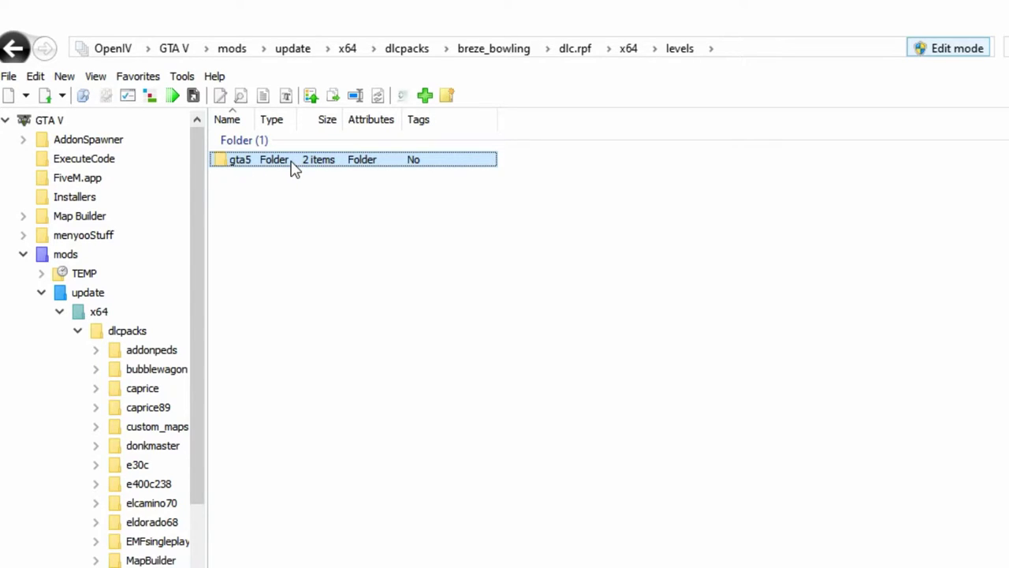
double_click(293, 165)
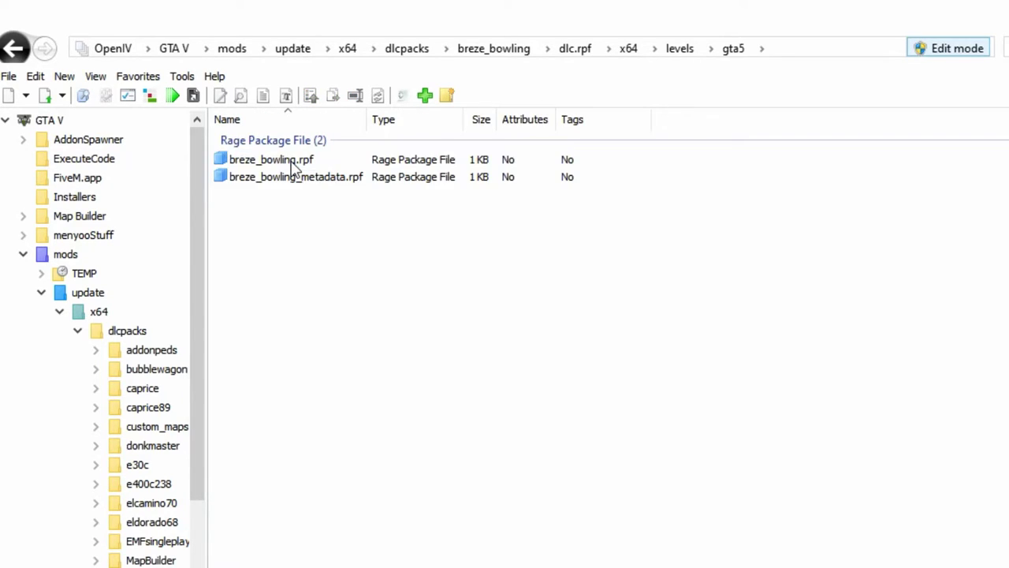
click(337, 180)
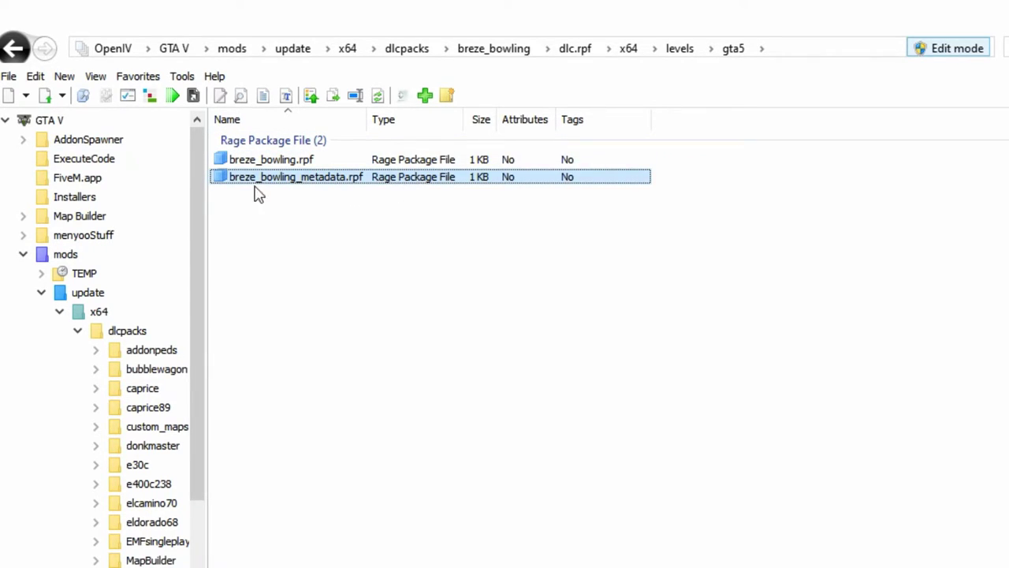
double_click(332, 181)
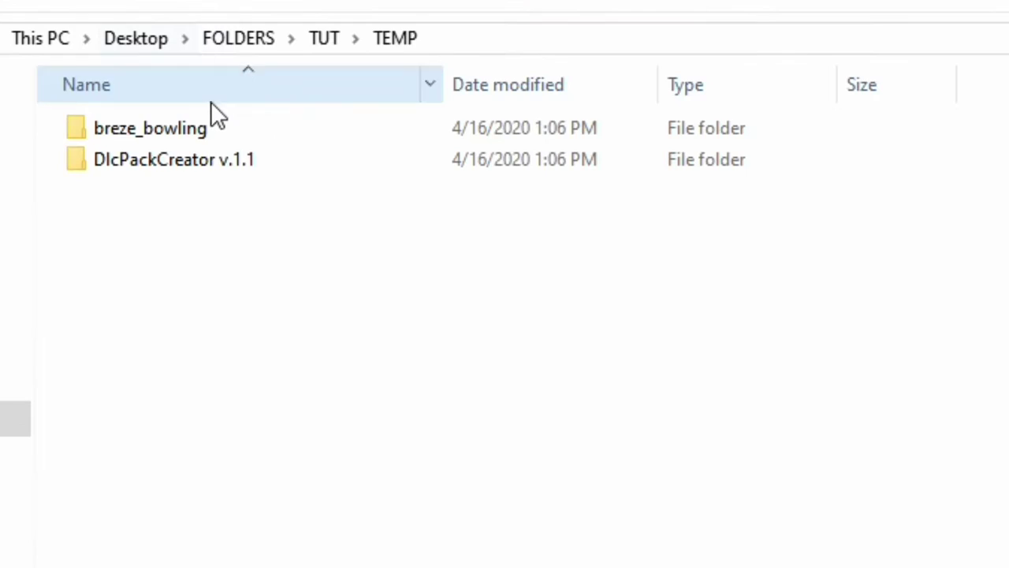
In File Explorer, open the stream folder inside TEMP\breze_bowling.
click(111, 140)
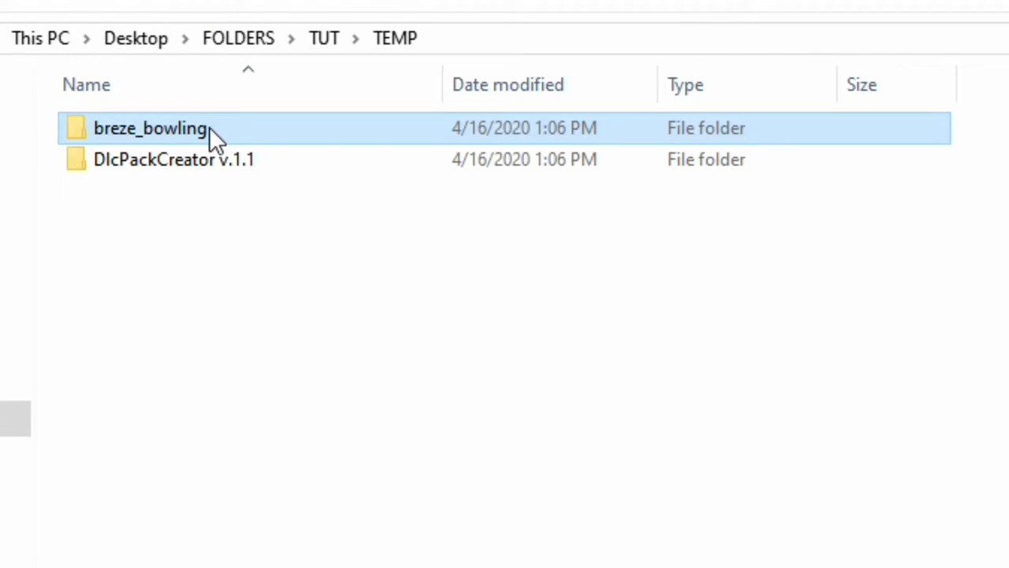
mouse_move(236, 130)
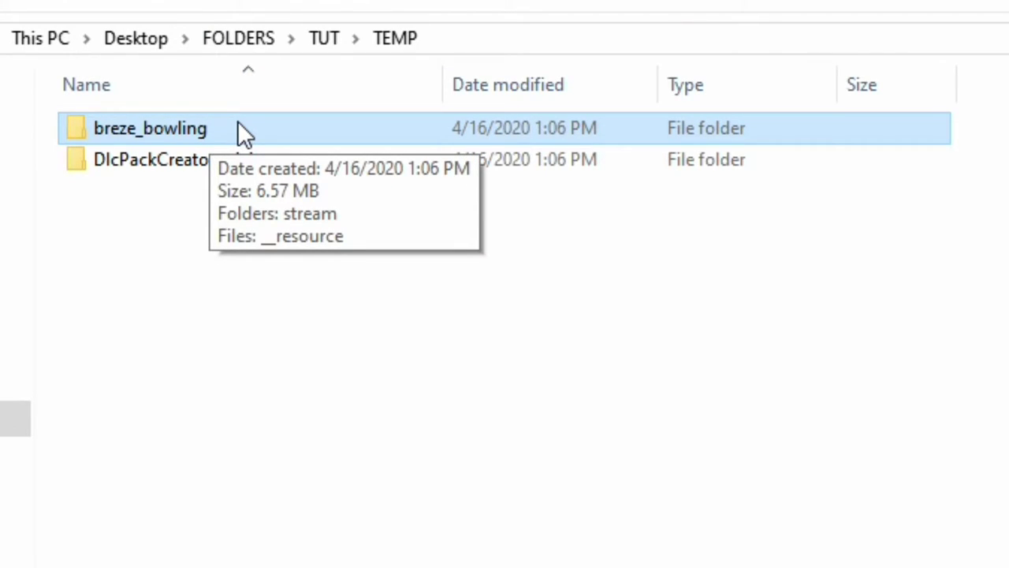
double_click(238, 124)
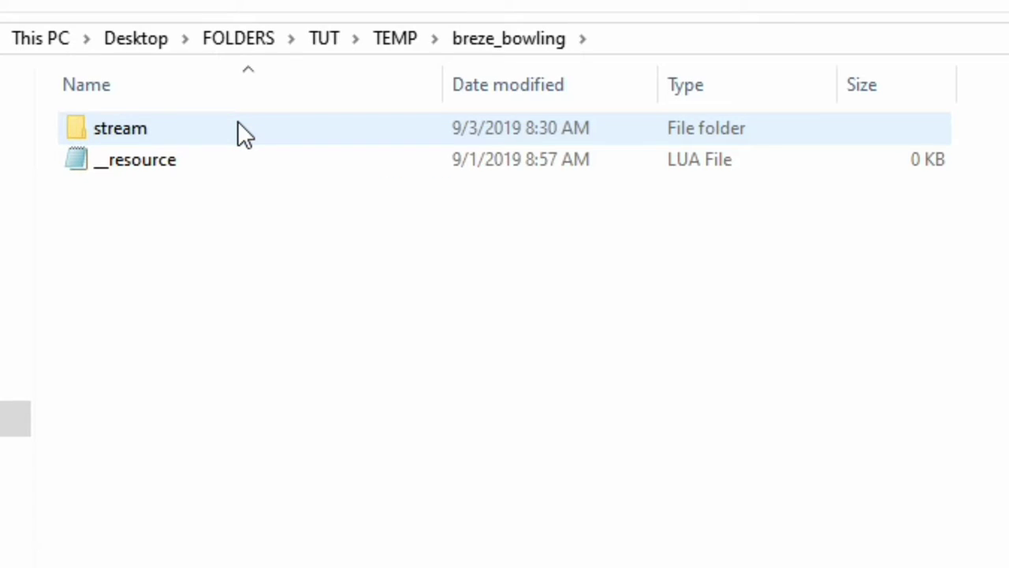
click(190, 129)
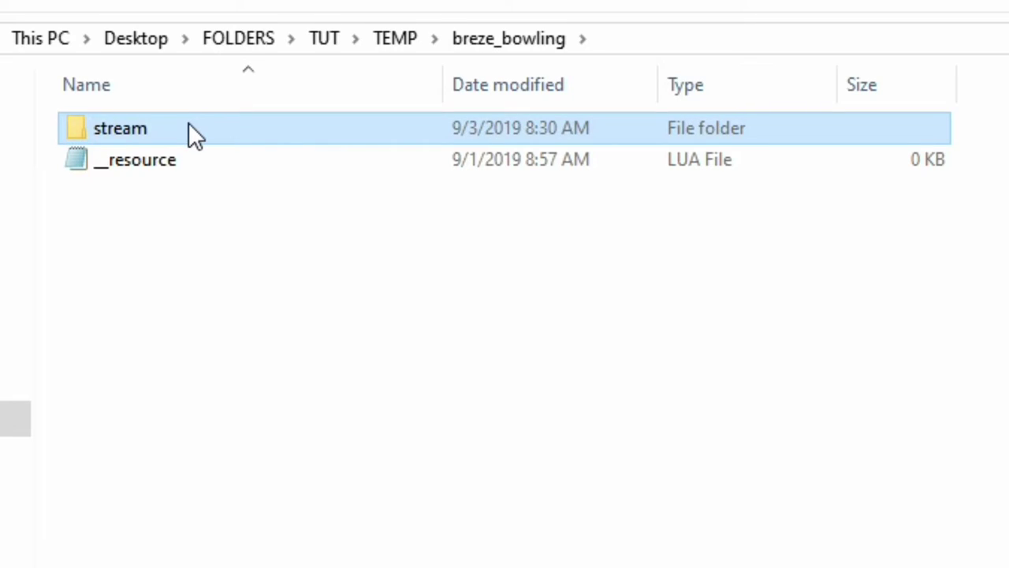
double_click(190, 129)
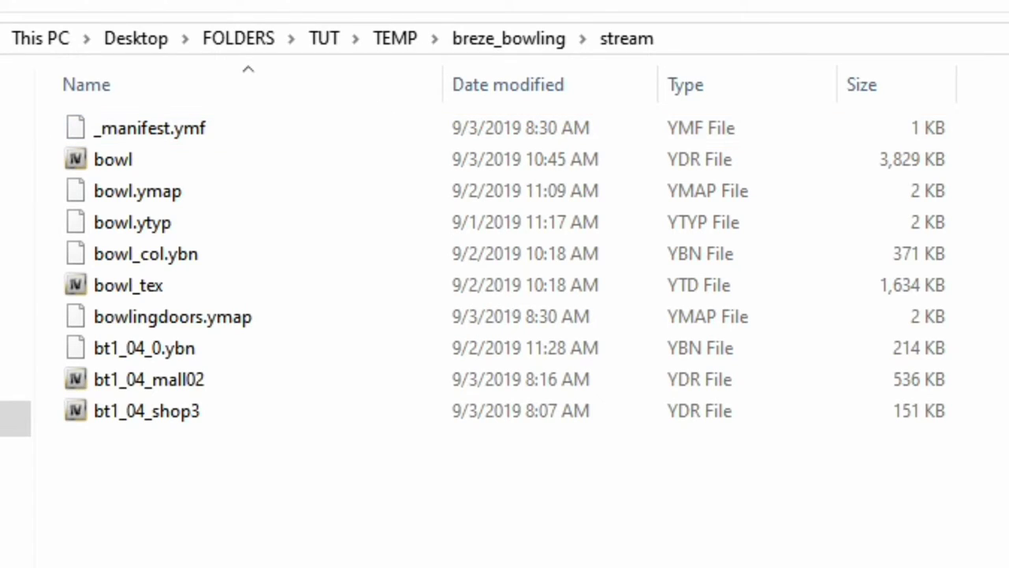
Add _manifest.ymf, bowl.ymap, bowl.ytyp and bowlingdoors.ymap from the stream folder to the open breze_bowling_metadata.rpf archive in OpenIV.
click(723, 127)
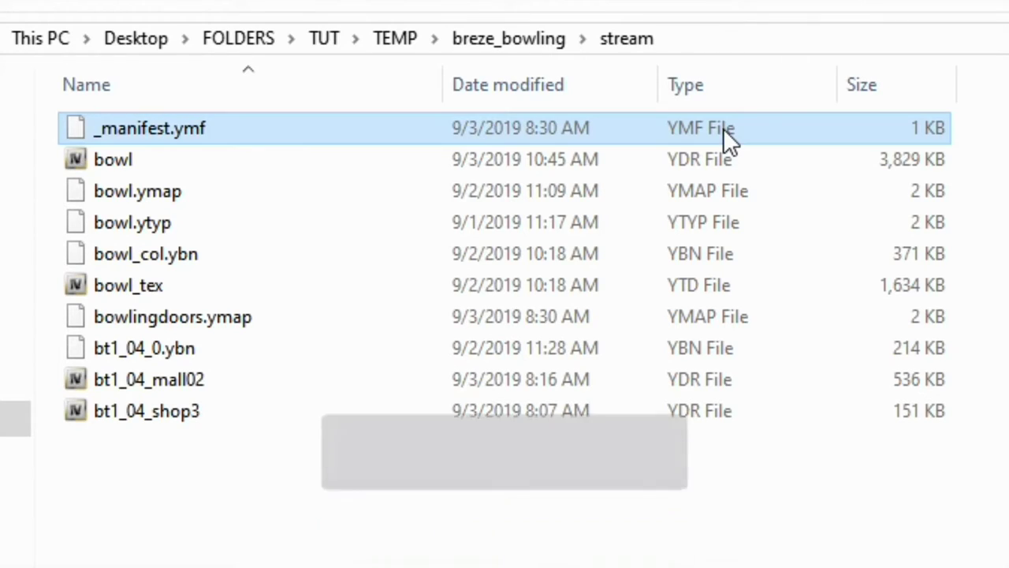
ctrl+click(723, 189)
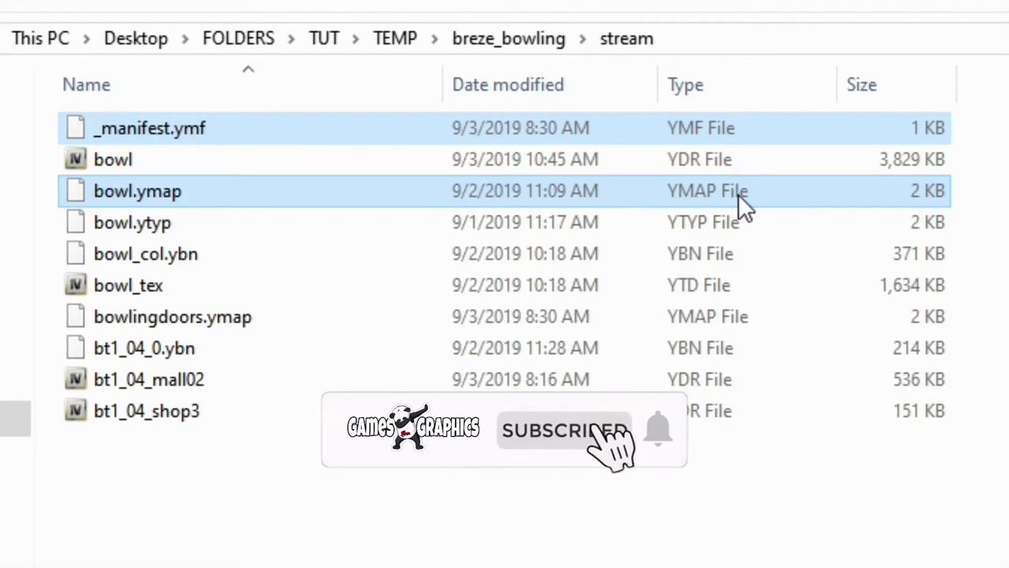
ctrl+click(738, 225)
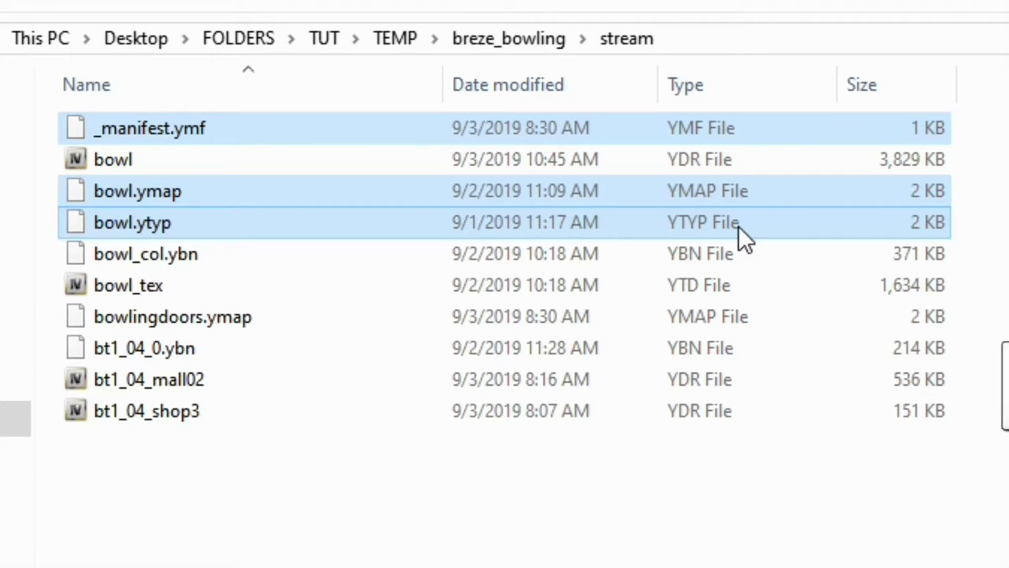
ctrl+click(758, 315)
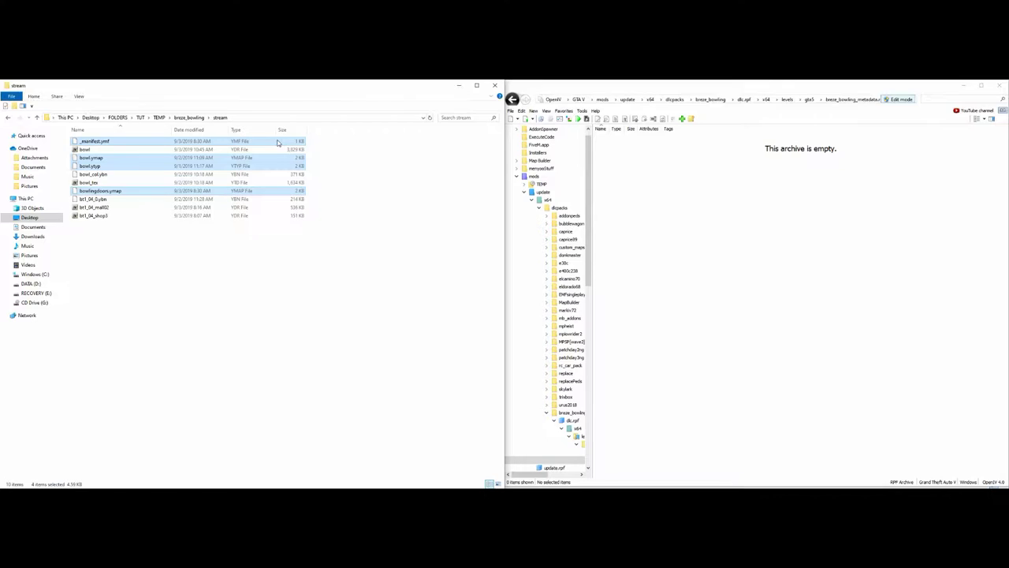
drag(843, 122, 770, 259)
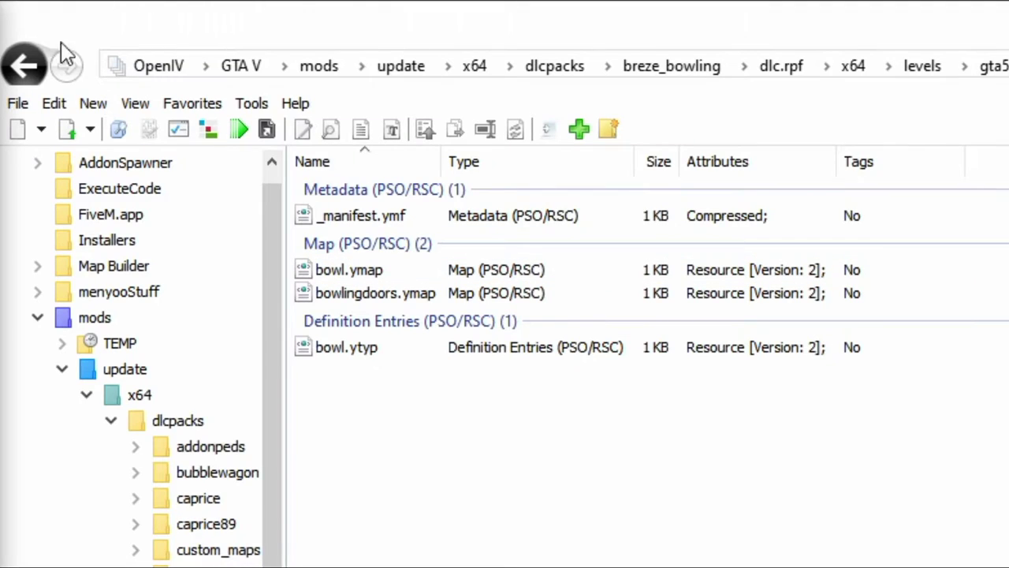
Return to the gta5 folder in OpenIV and open the breze_bowling.rpf archive.
click(23, 67)
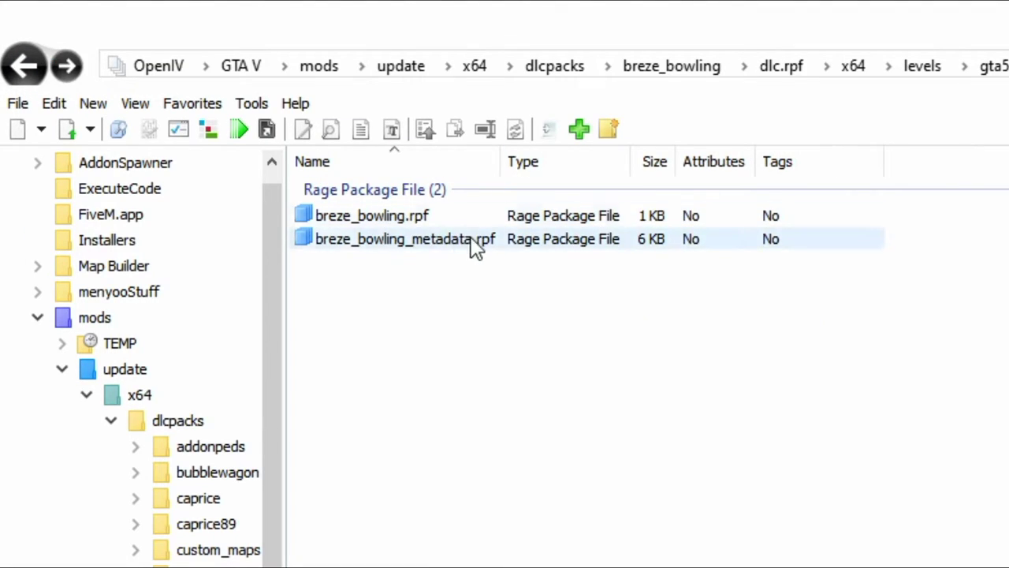
click(534, 223)
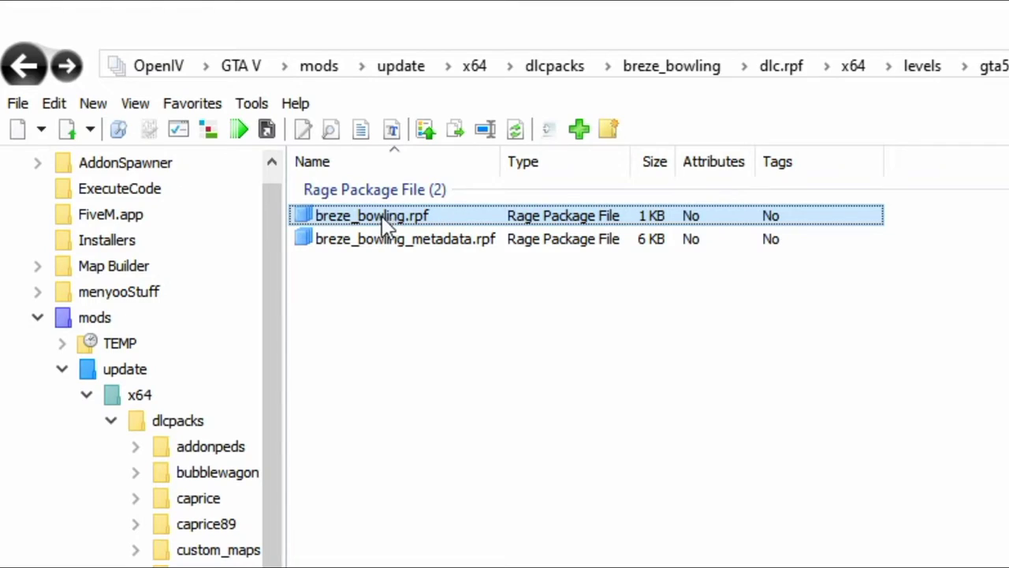
double_click(465, 214)
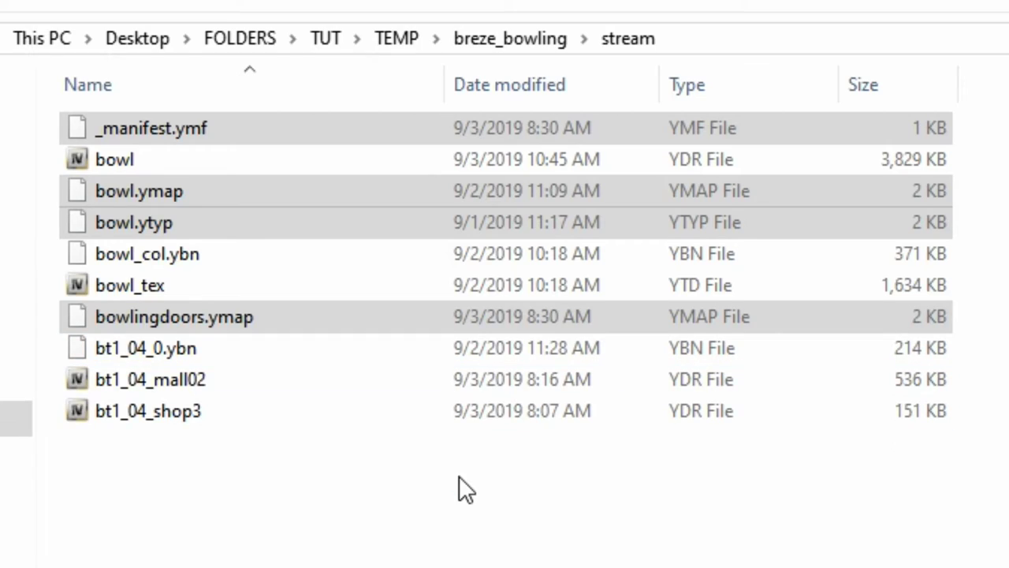
Add bowl.ydr, bowl_col.ybn, bowl_tex.ytd, bt1_04_0.ybn, bt1_04_mall02.ydr and bt1_04_shop3.ydr from the stream folder to breze_bowling.rpf.
click(616, 513)
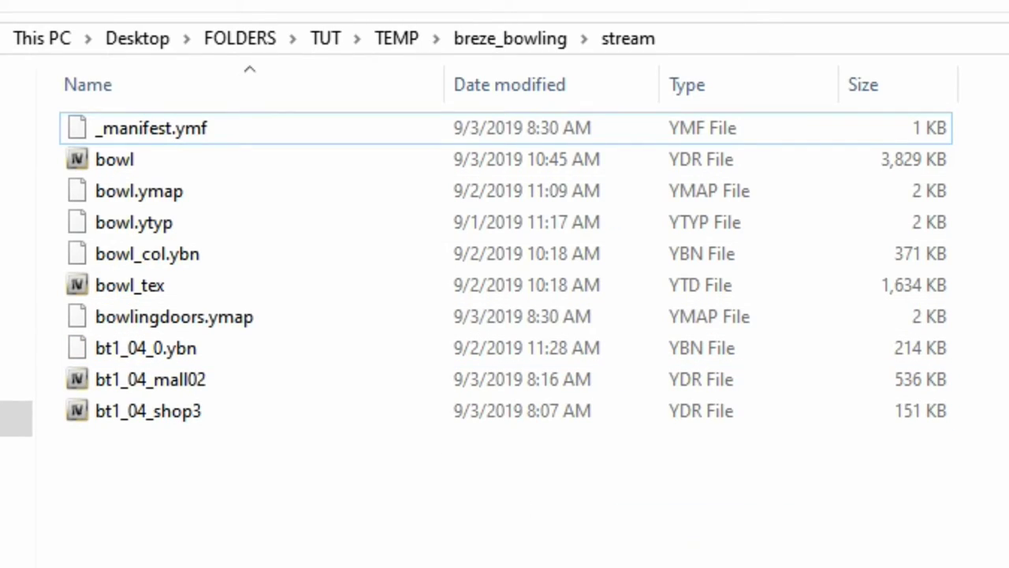
click(775, 170)
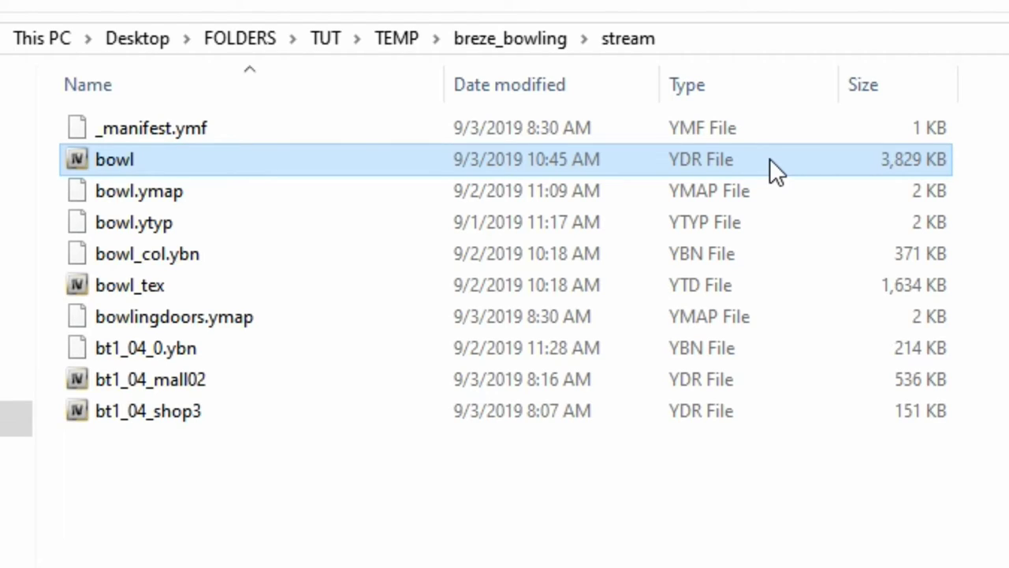
ctrl+click(739, 252)
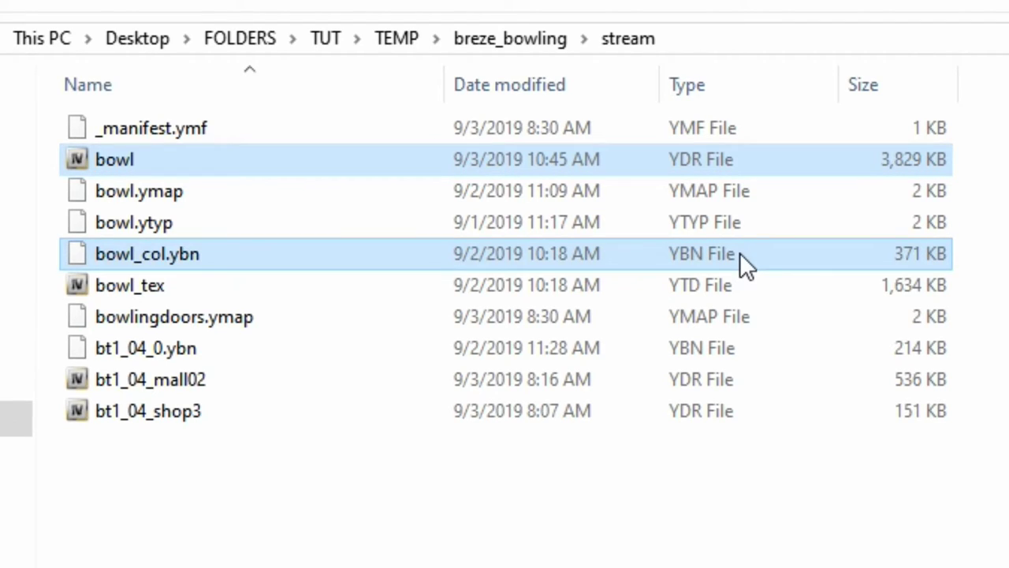
ctrl+click(734, 341)
ctrl+click(725, 378)
ctrl+click(724, 406)
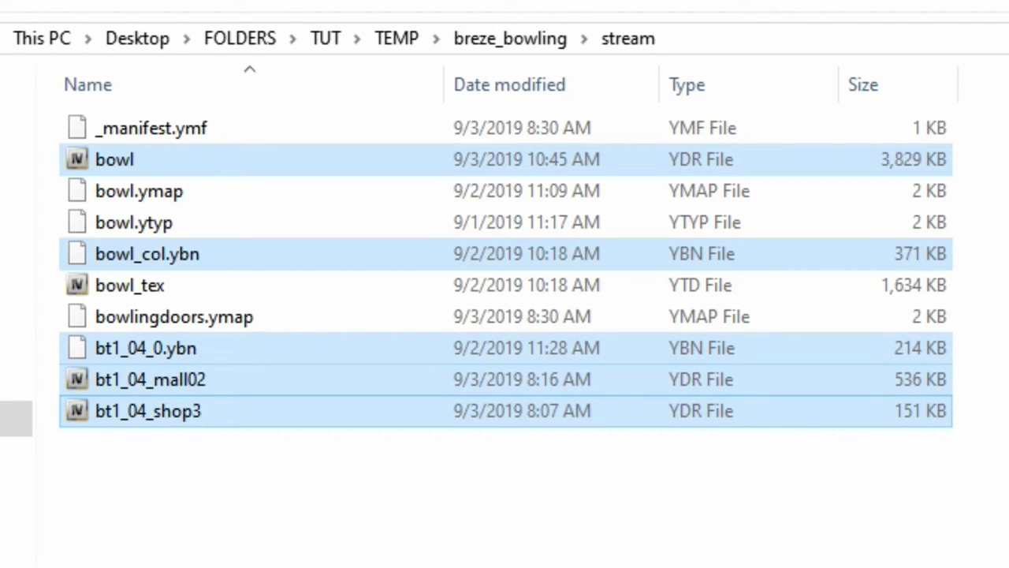
ctrl+click(725, 287)
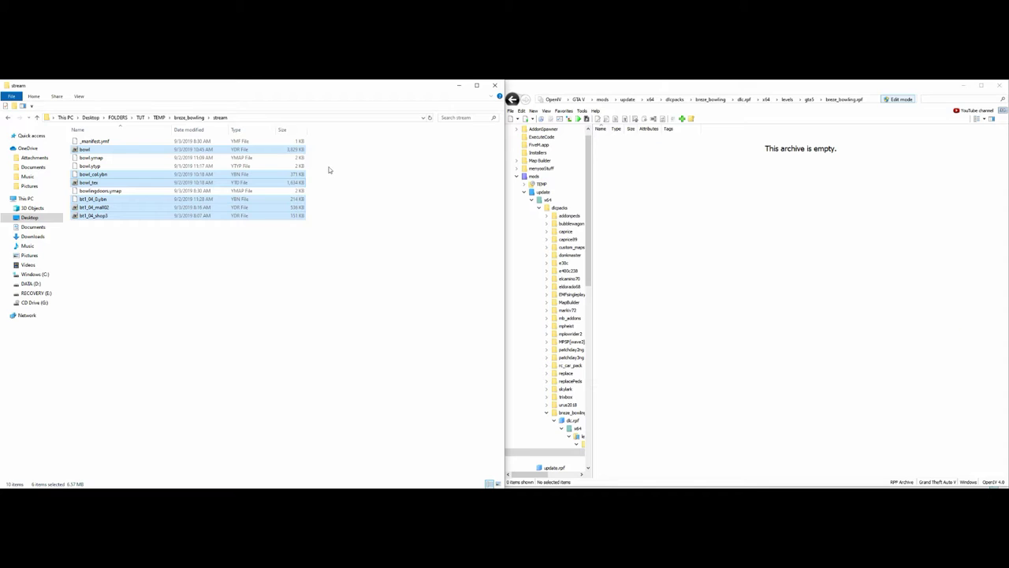
drag(300, 151, 770, 247)
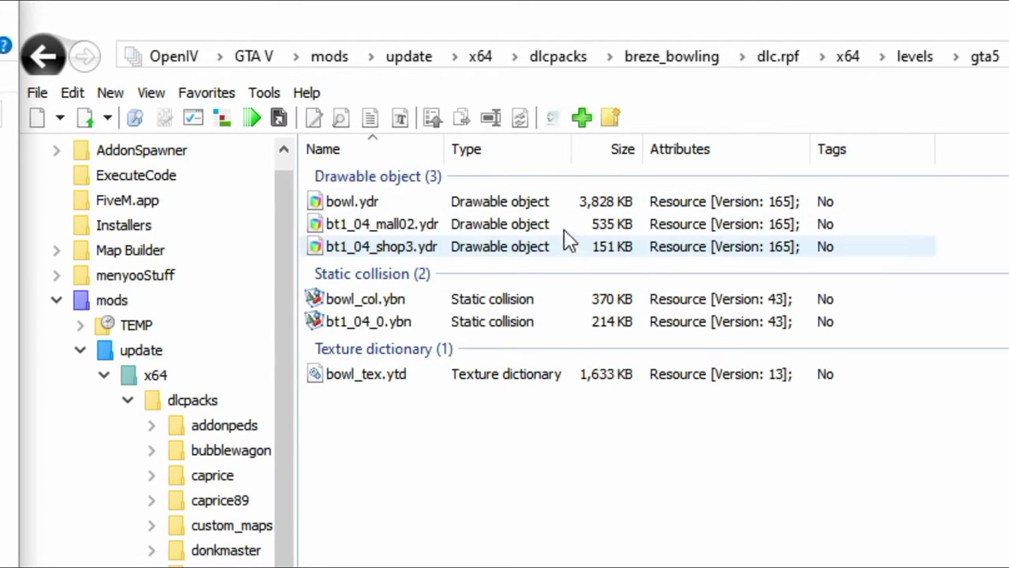
Leave breze_bowling.rpf for the gta5 folder and close all open archives in OpenIV.
click(43, 59)
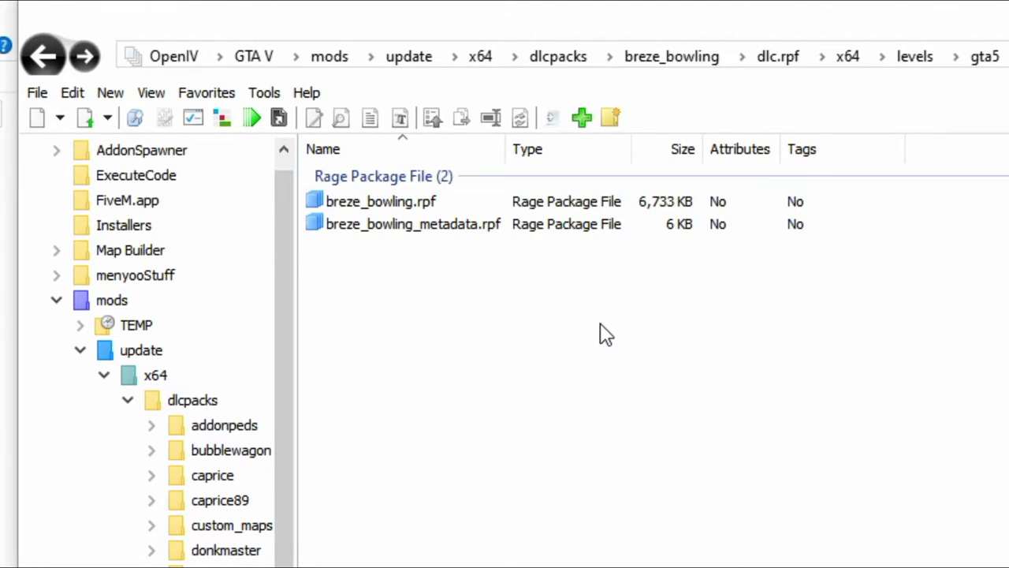
click(492, 204)
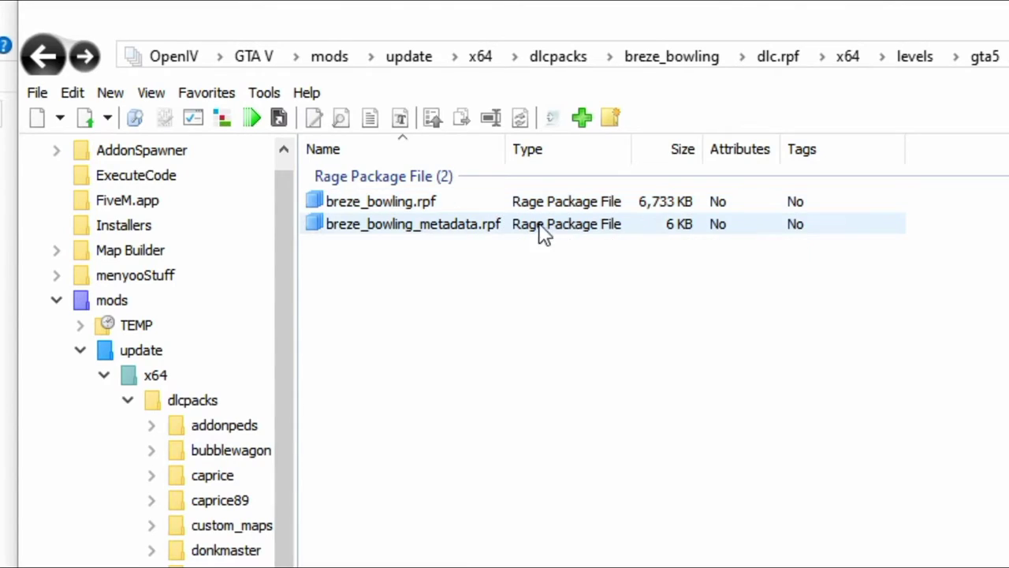
click(507, 205)
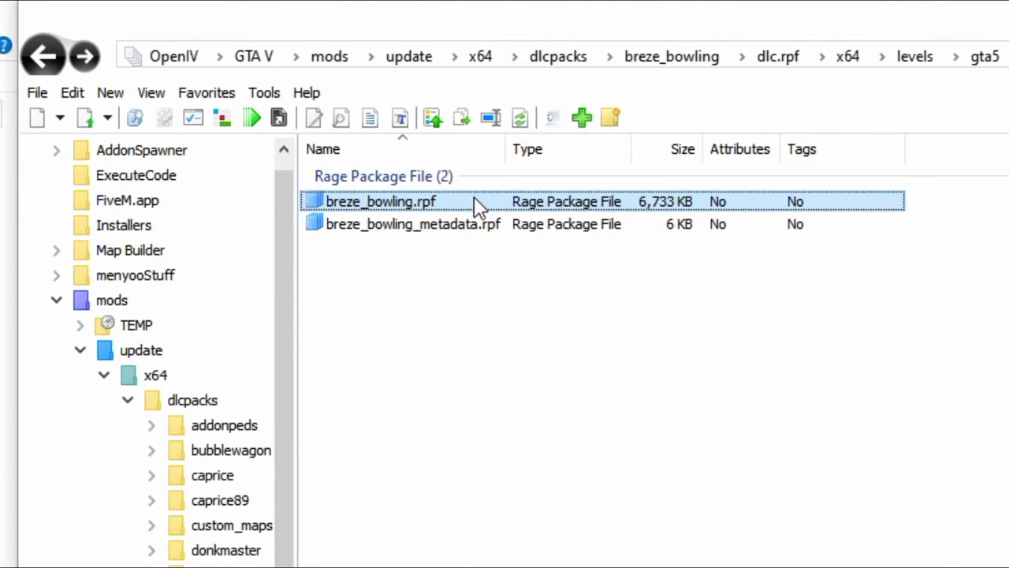
click(429, 227)
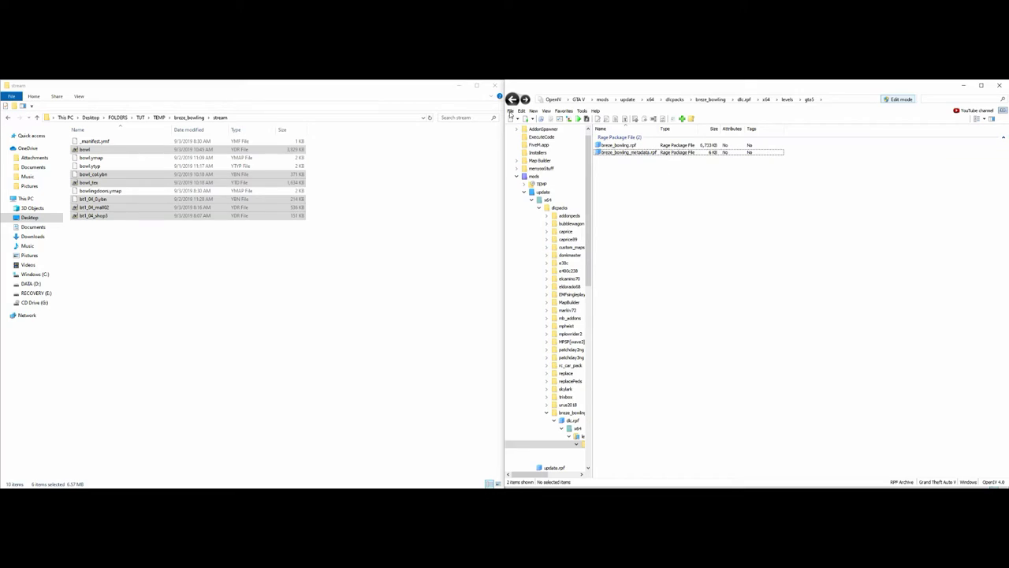
click(510, 110)
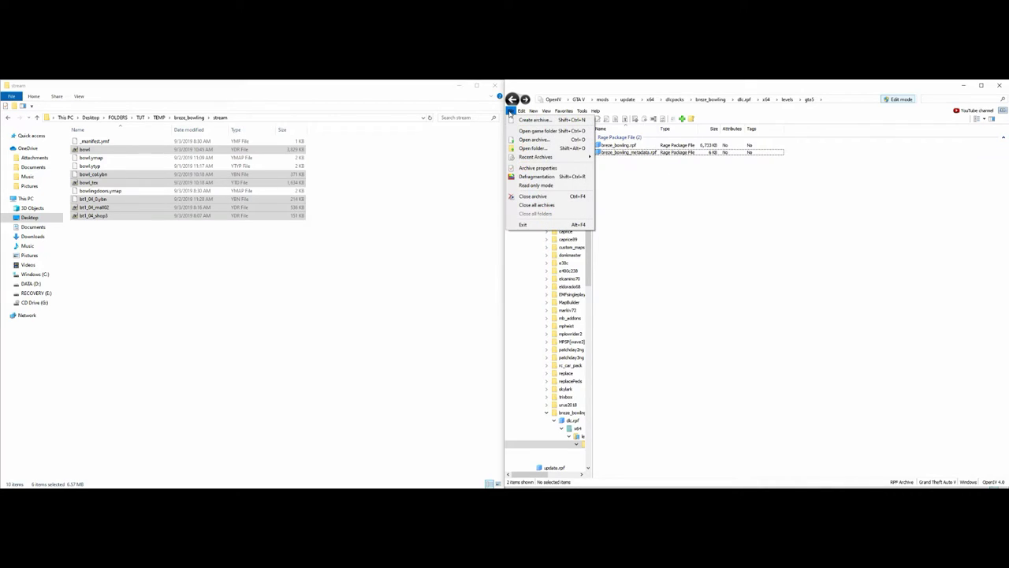
click(537, 204)
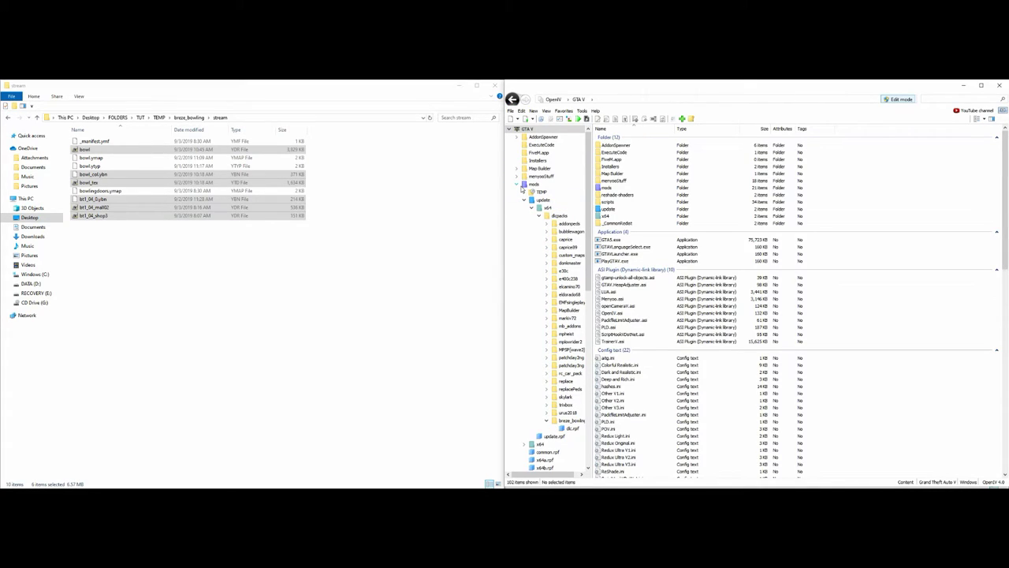
Open update.rpf from the game's update folder and switch to its copy in the mods folder.
click(519, 186)
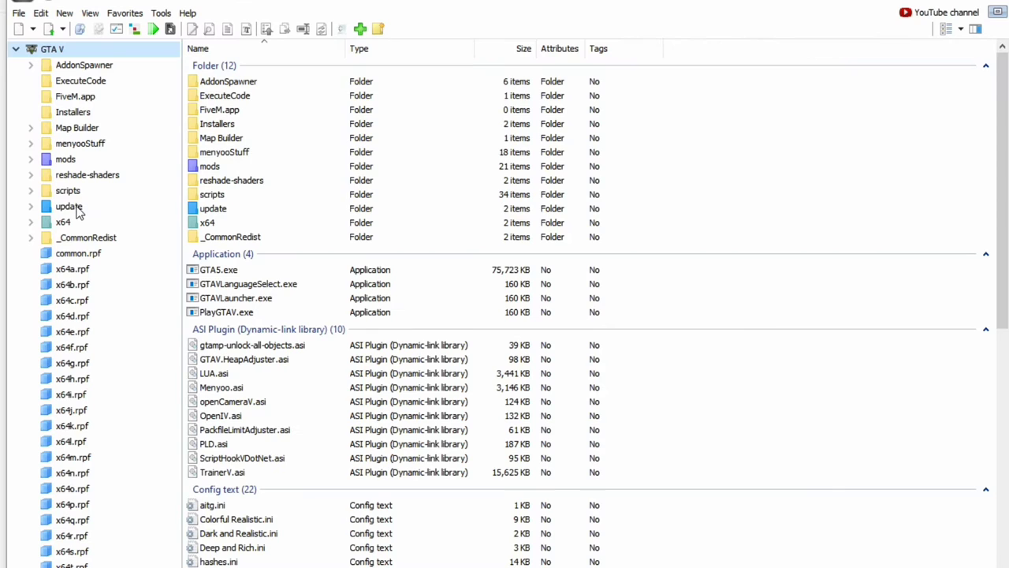
click(538, 209)
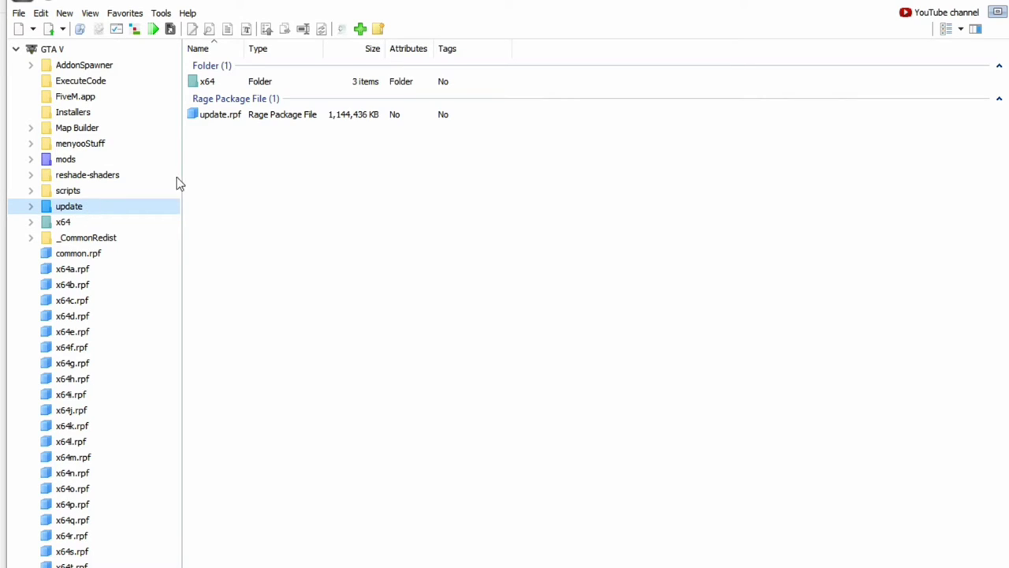
click(237, 118)
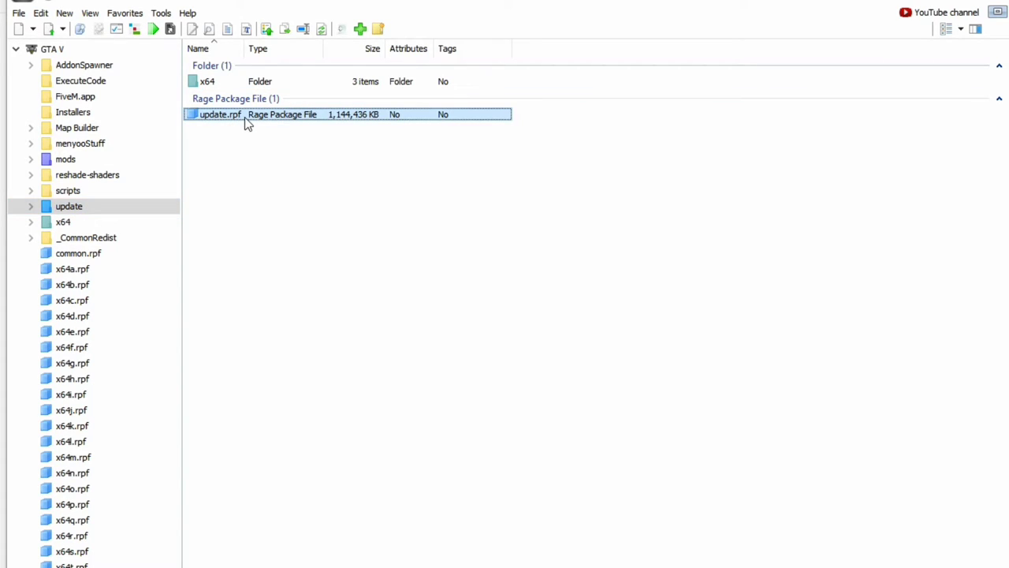
double_click(242, 118)
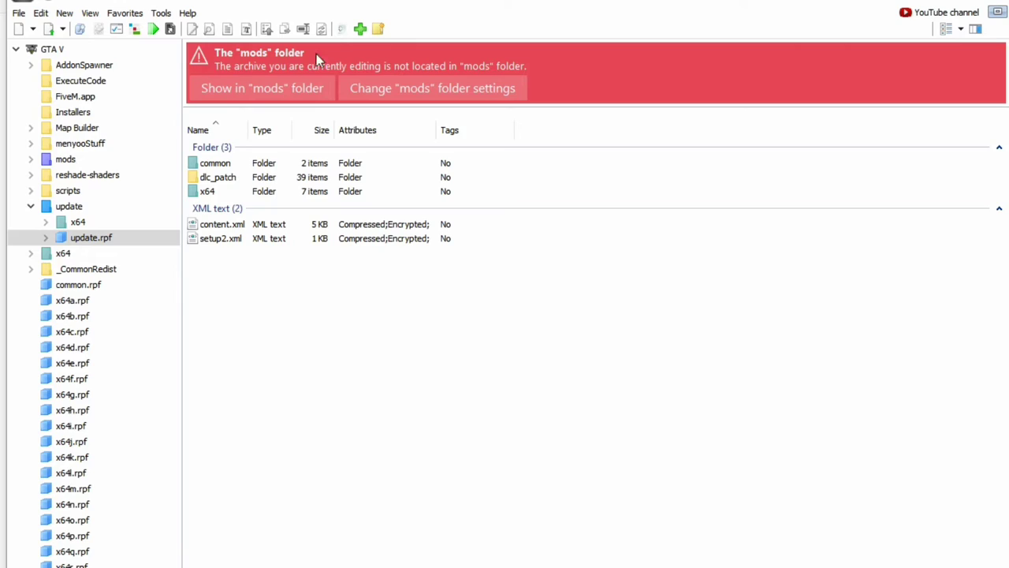
click(218, 88)
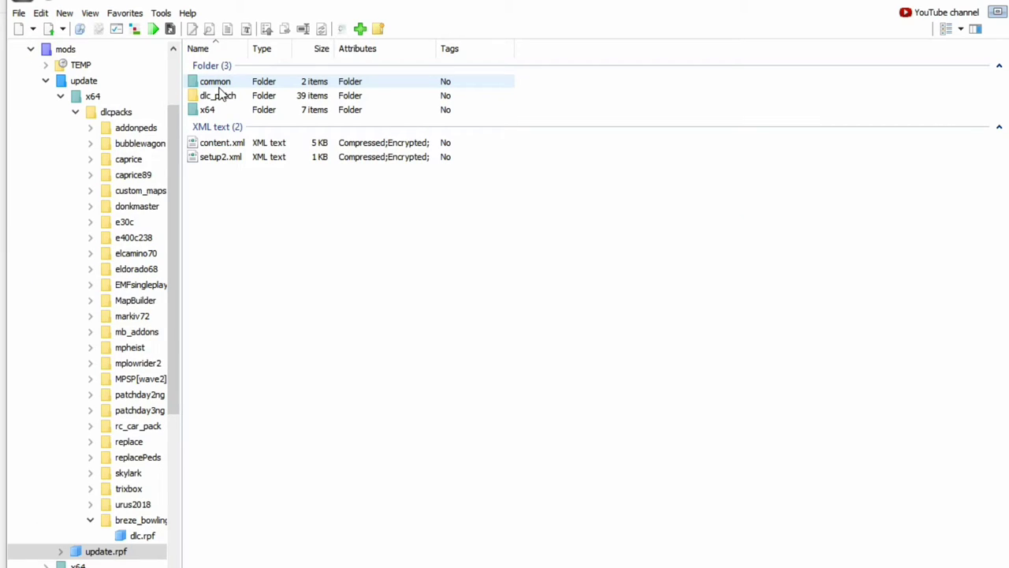
Go to the common\data folder inside the mods copy of update.rpf.
click(234, 84)
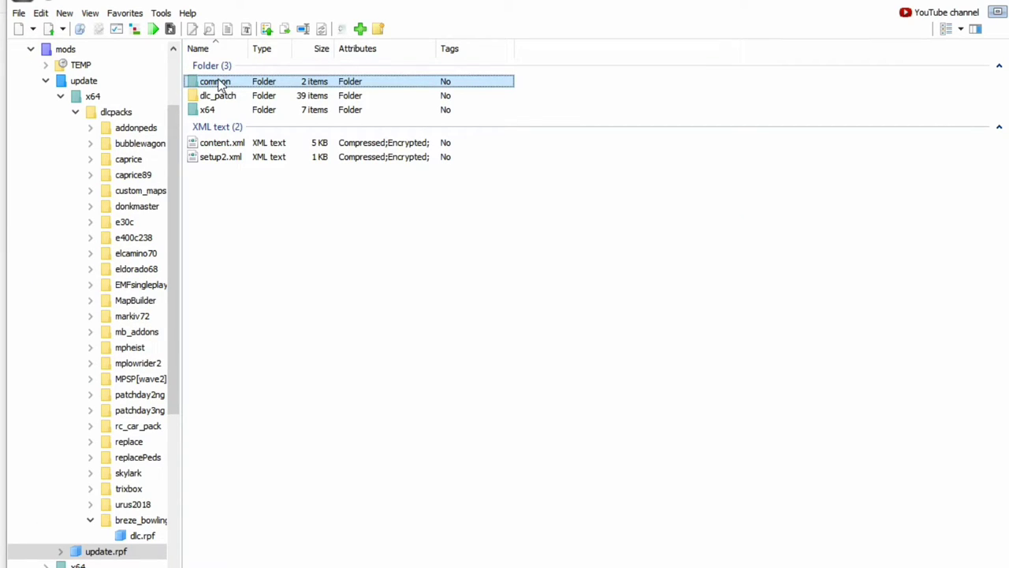
double_click(234, 84)
click(225, 85)
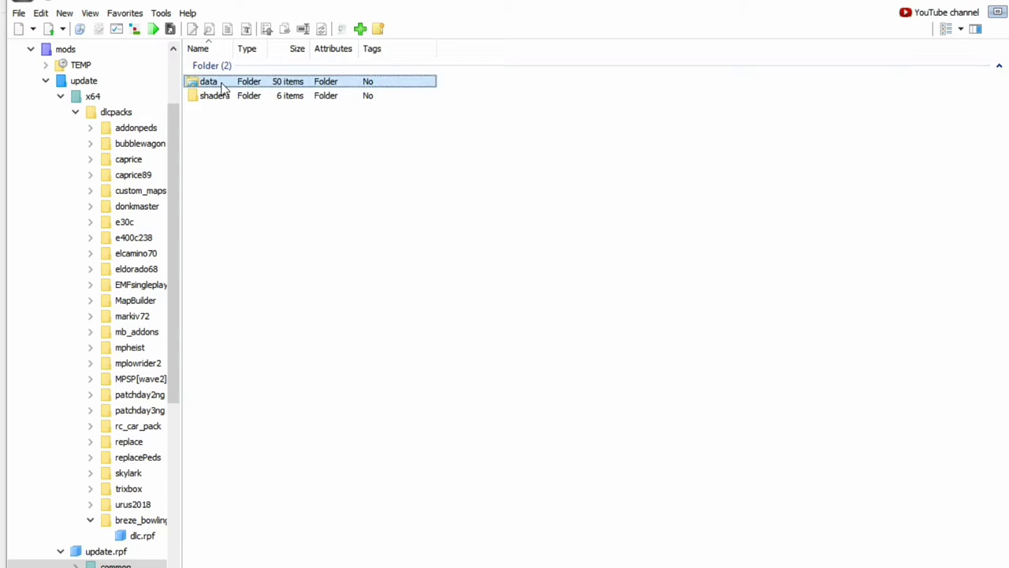
double_click(224, 85)
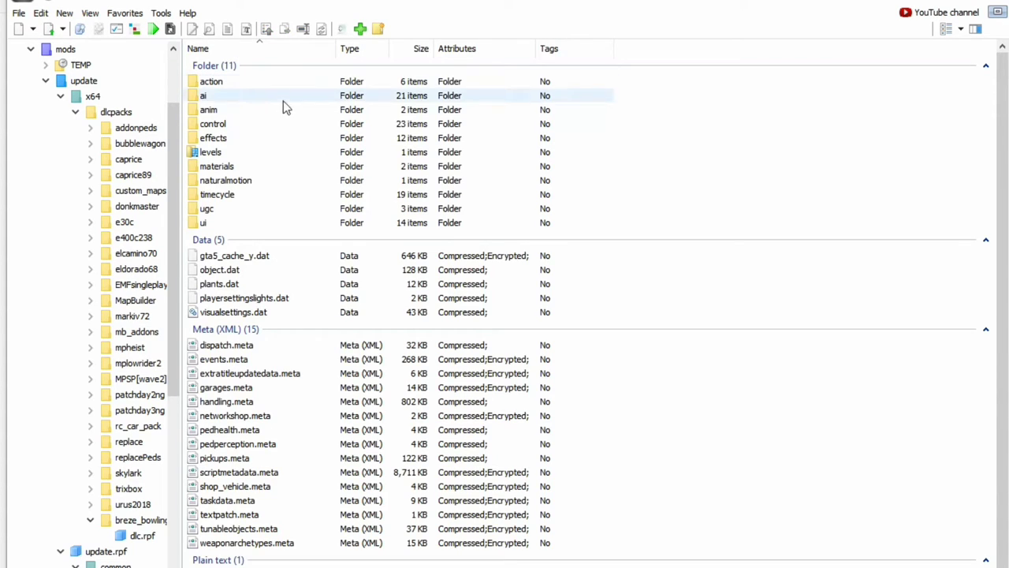
Open dlclist.xml in the data folder for editing.
scroll(279, 254, down, 3)
click(251, 533)
right_click(252, 535)
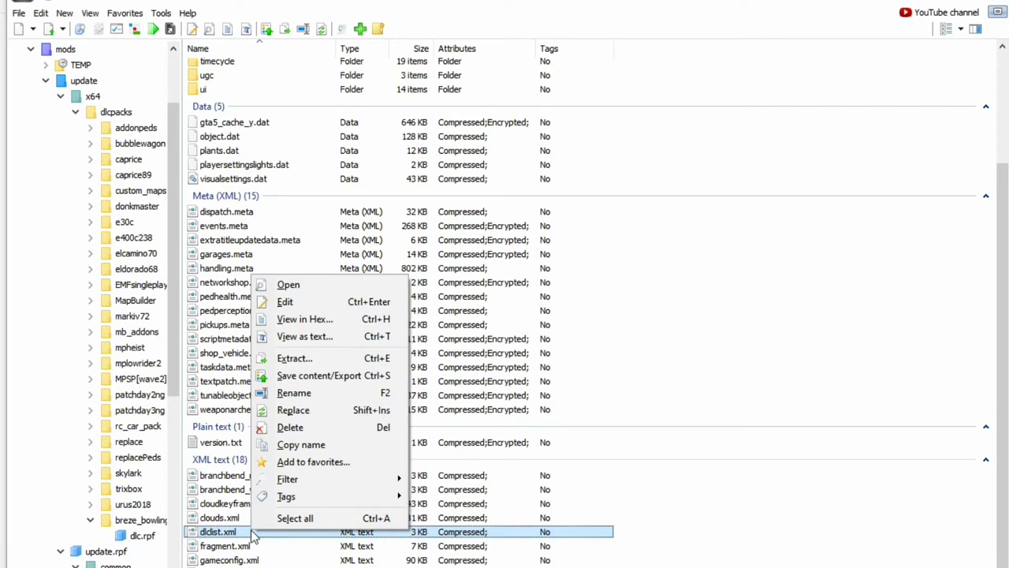
click(311, 302)
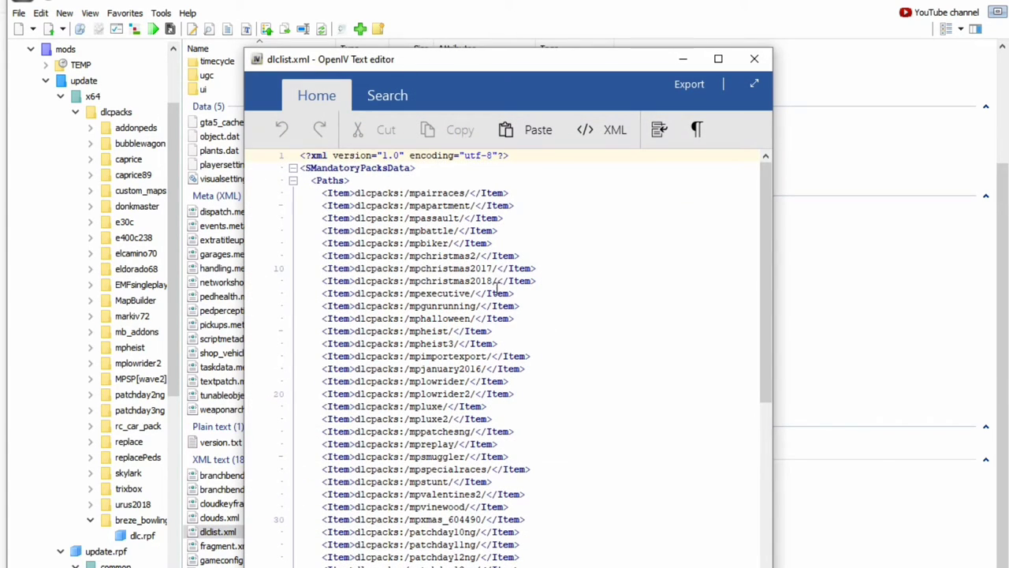
Copy the last item line, dlcpacks:/e30c/, and paste it onto a new line directly beneath it in dlclist.xml.
scroll(398, 449, down, 7)
scroll(398, 449, down, 3)
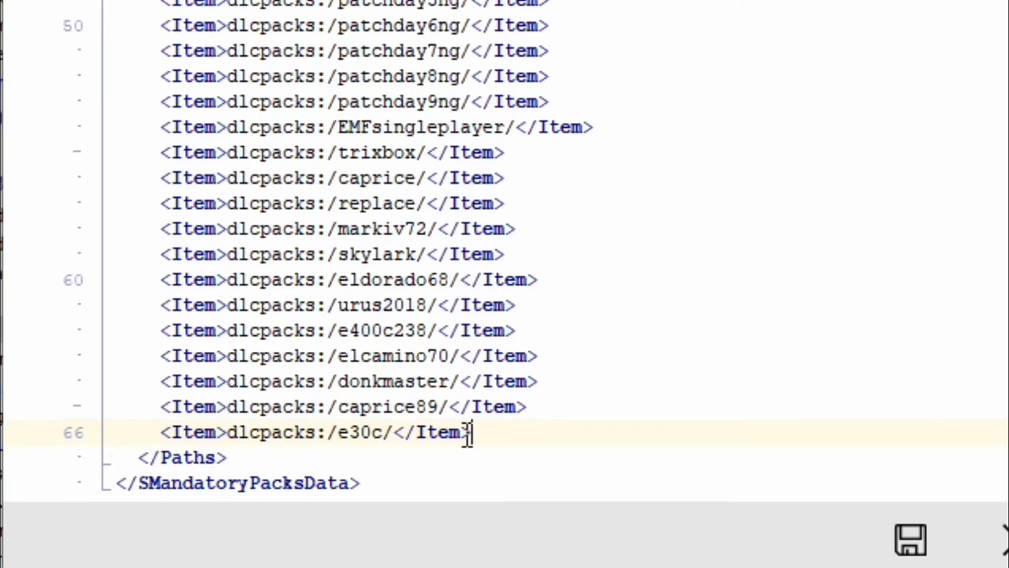
drag(475, 567, 324, 567)
drag(165, 435, 161, 432)
key(ctrl+c)
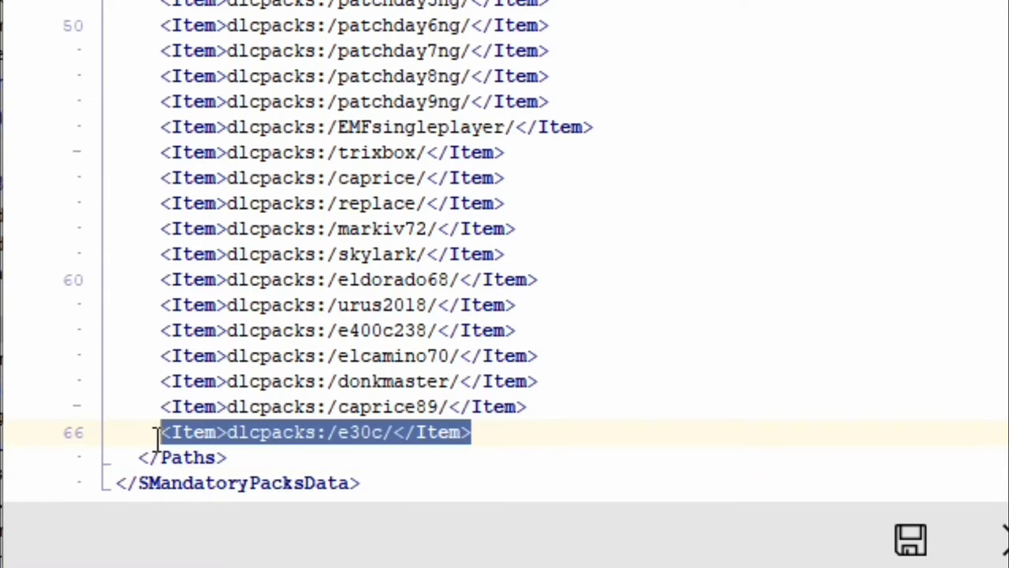
right_click(368, 438)
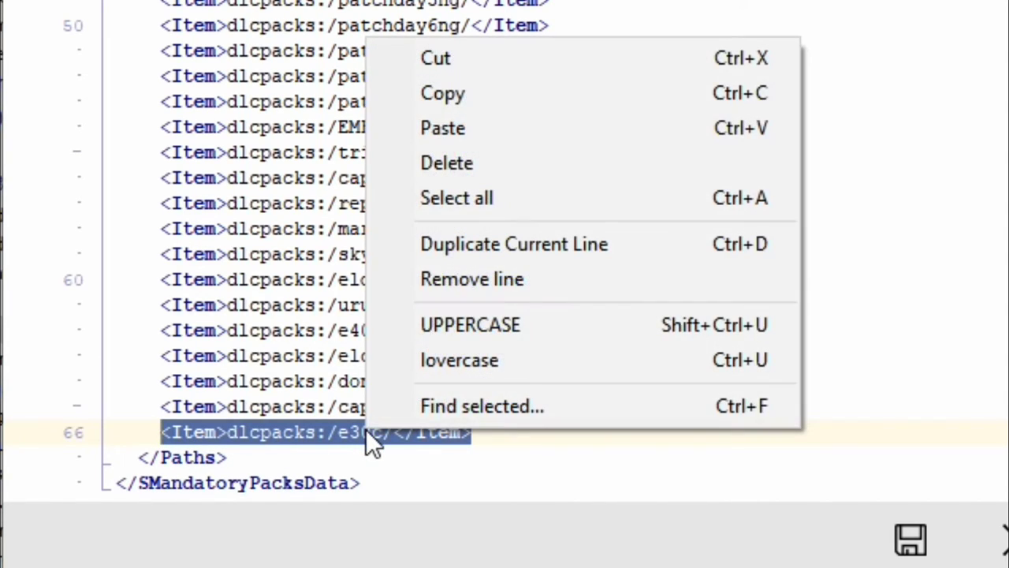
click(438, 97)
click(486, 435)
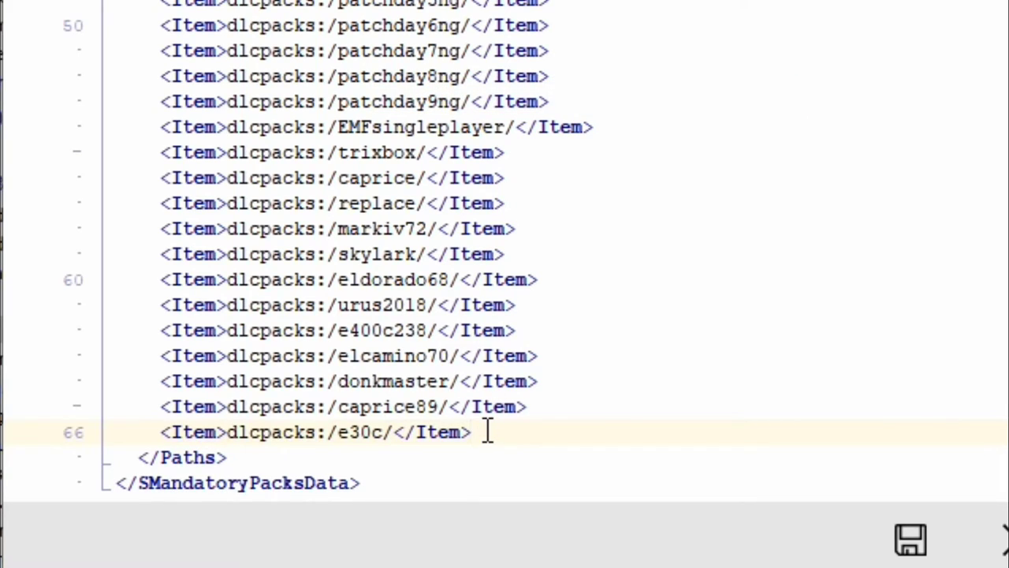
key(Return)
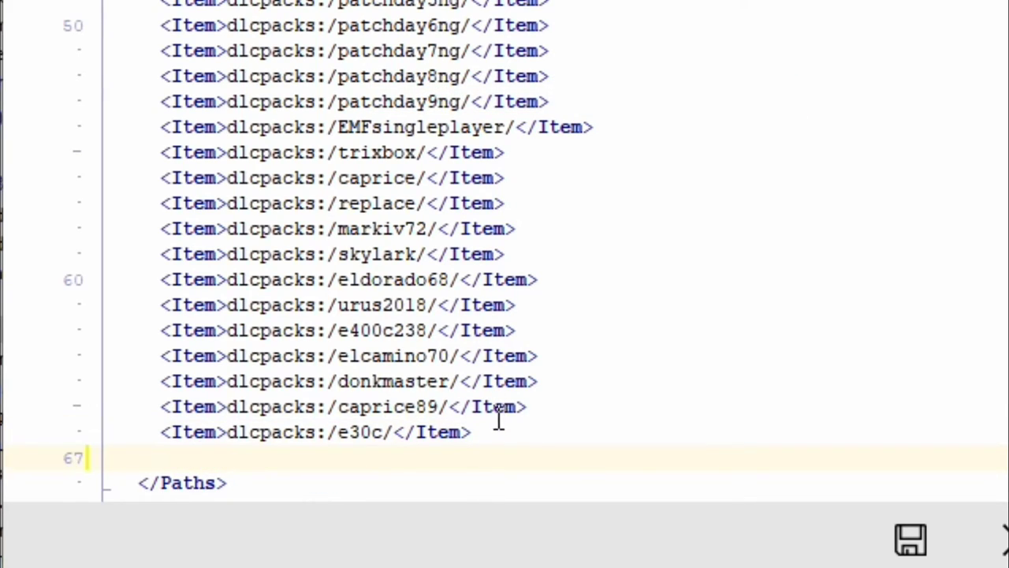
right_click(329, 457)
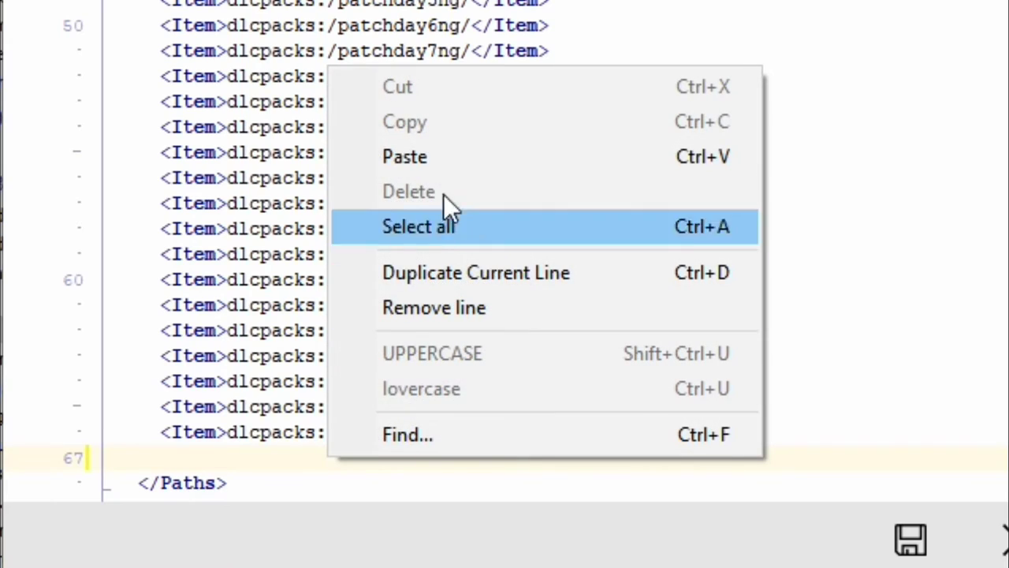
click(468, 156)
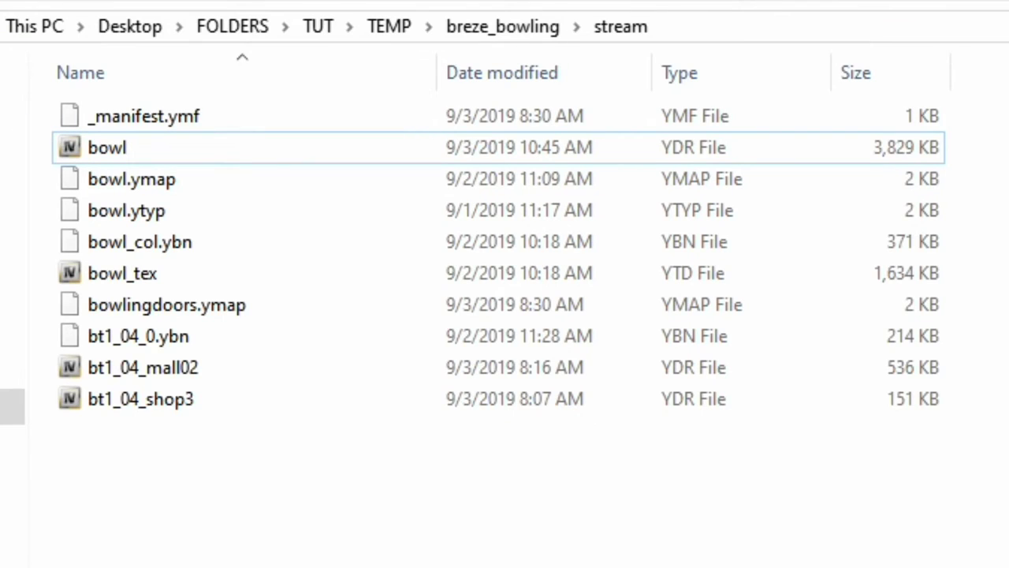
Switch to File Explorer, go up from stream to the TEMP folder and copy the breze_bowling folder's name without renaming it.
key(alt+Left)
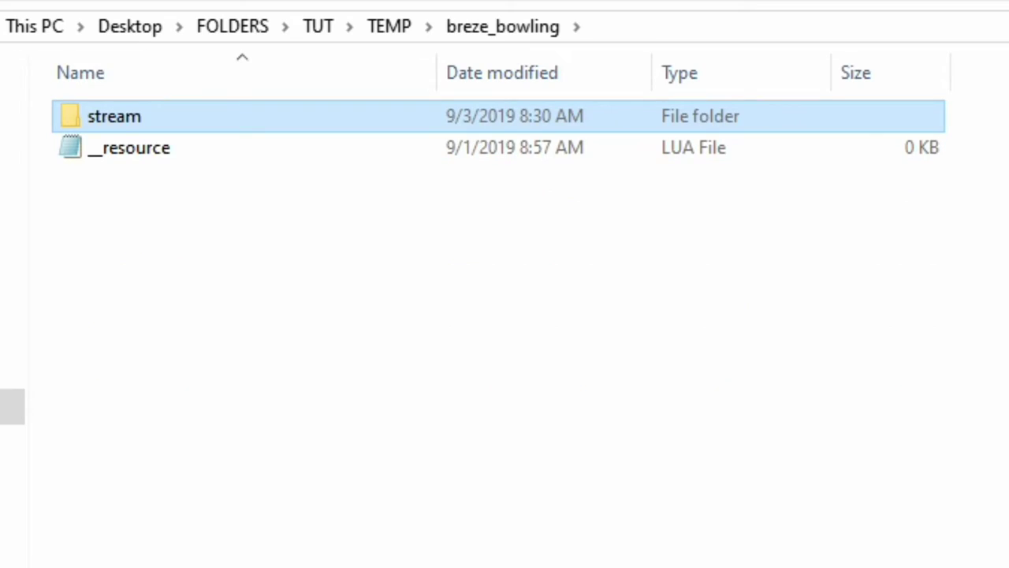
key(alt+Up)
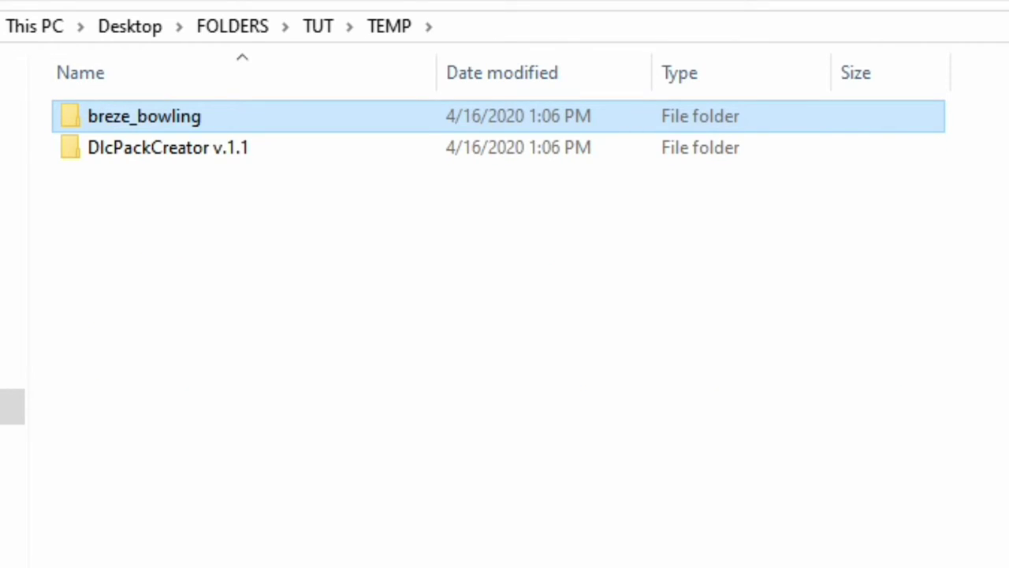
click(161, 117)
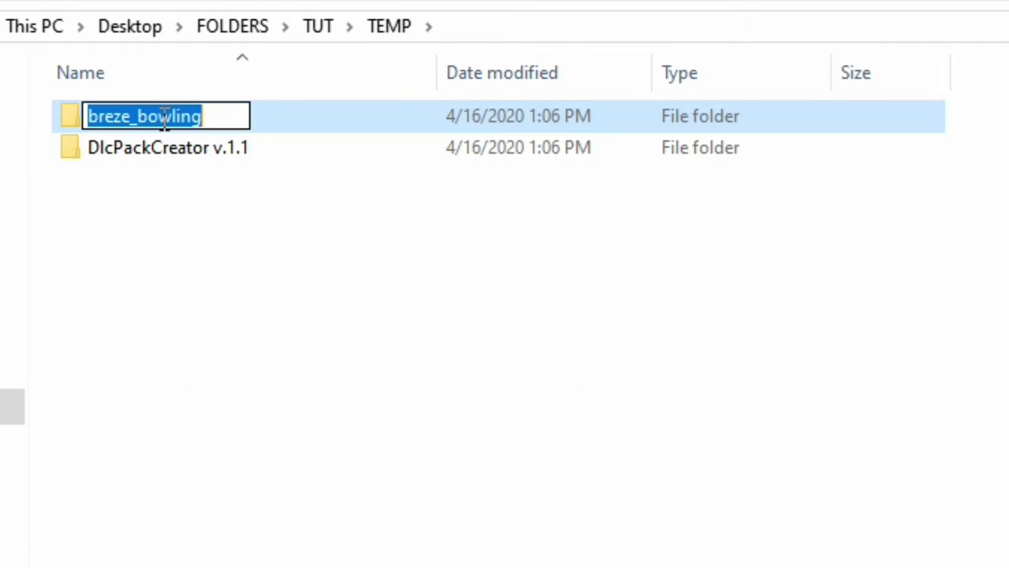
right_click(174, 116)
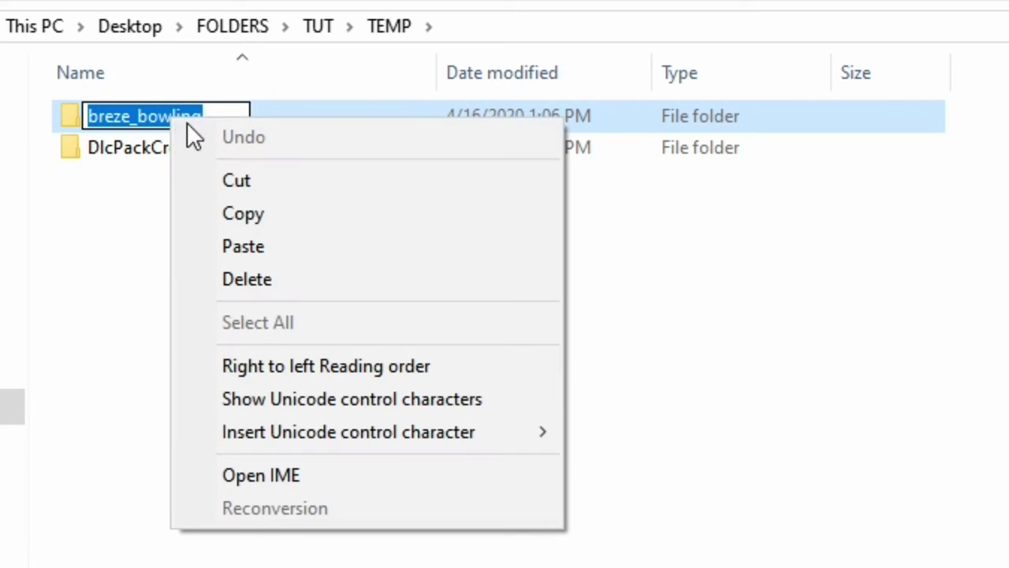
click(303, 221)
key(Return)
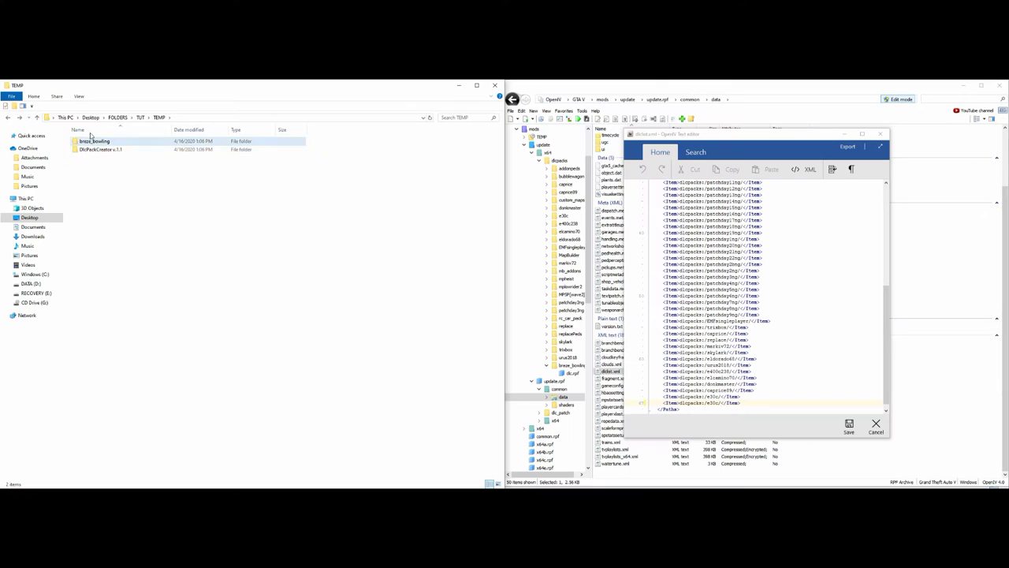
click(303, 170)
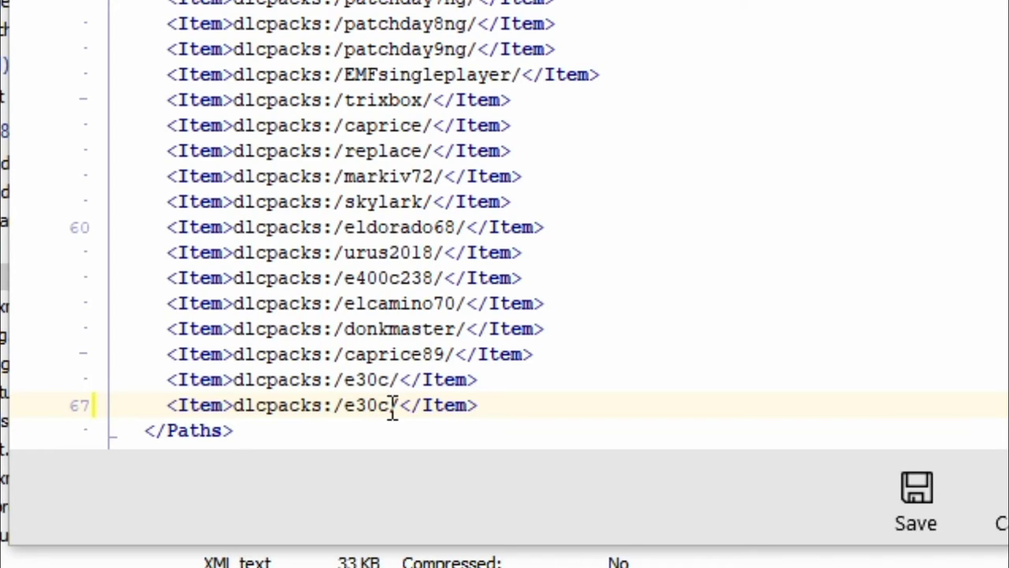
Replace e30c in the duplicated last item line of dlclist.xml with the copied name breze_bowling.
drag(392, 406, 345, 418)
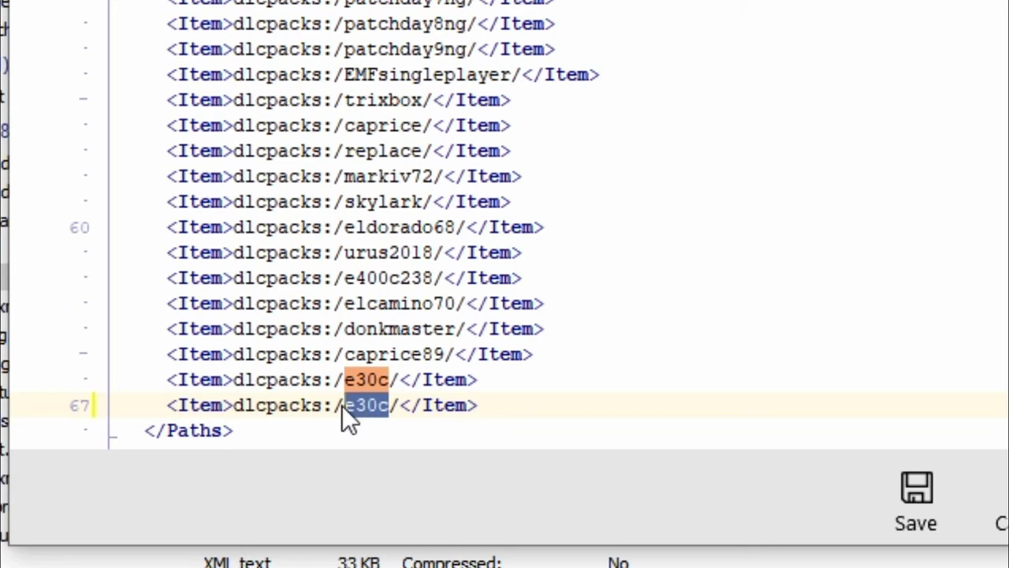
right_click(359, 408)
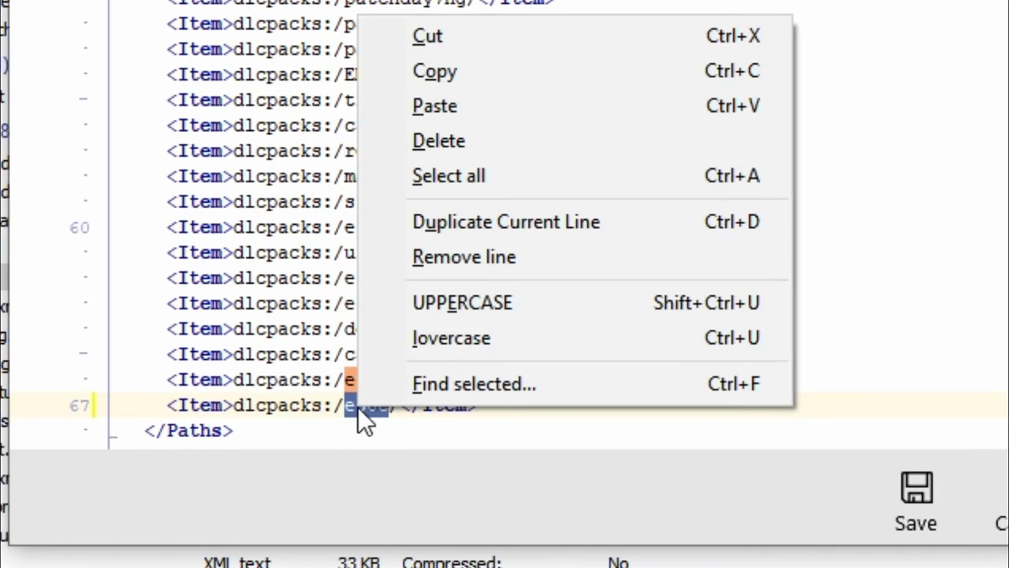
click(433, 107)
click(596, 398)
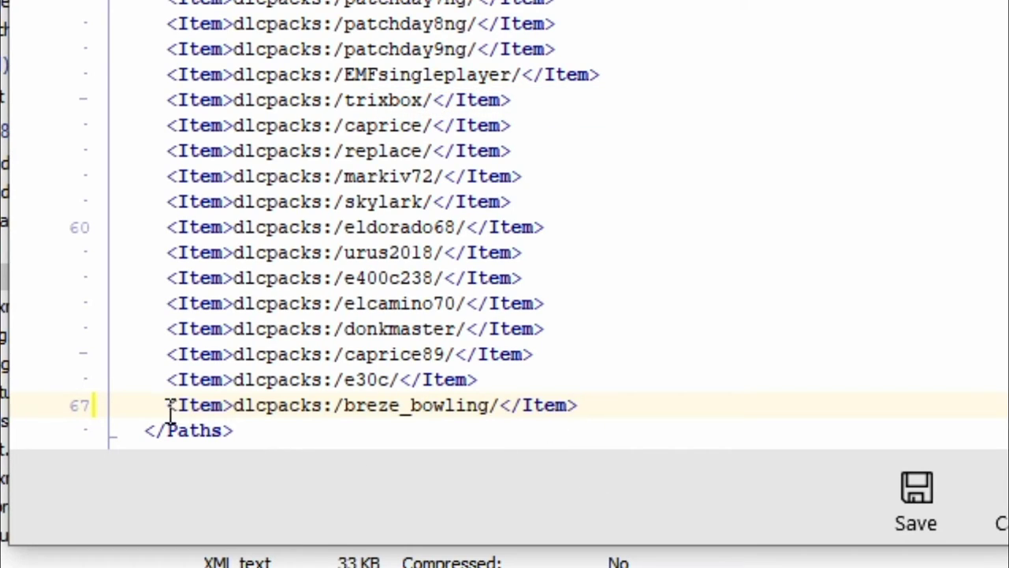